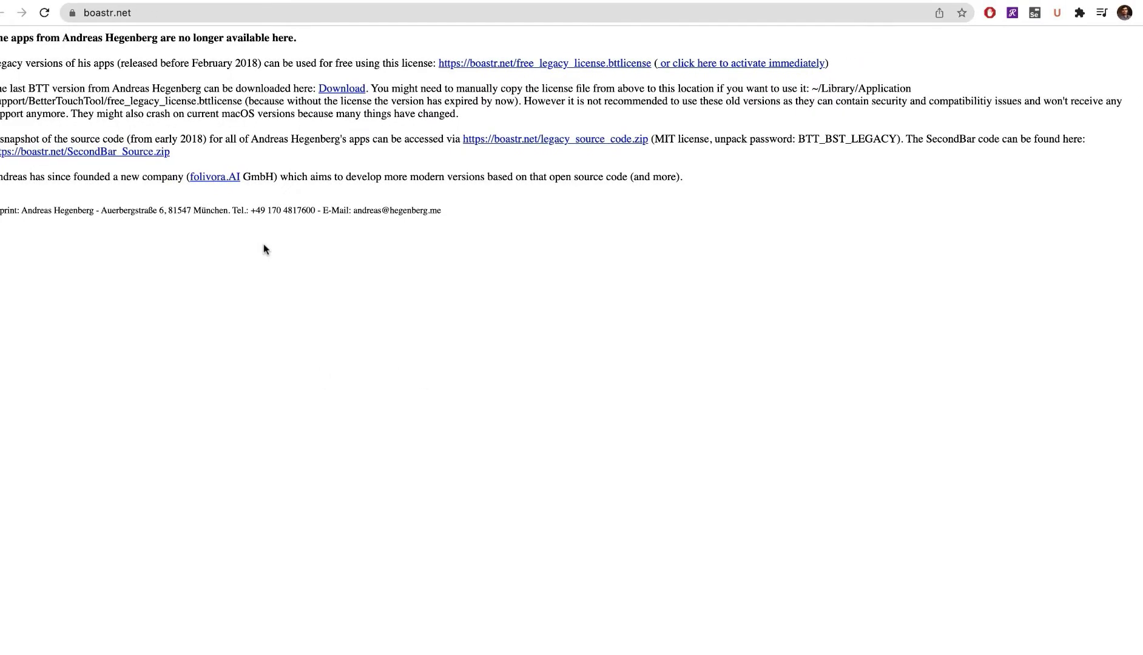
# Reload the boastr.net page, highlight the February 2018 cutoff and download the last legacy BTT version
pyautogui.click(176, 18)
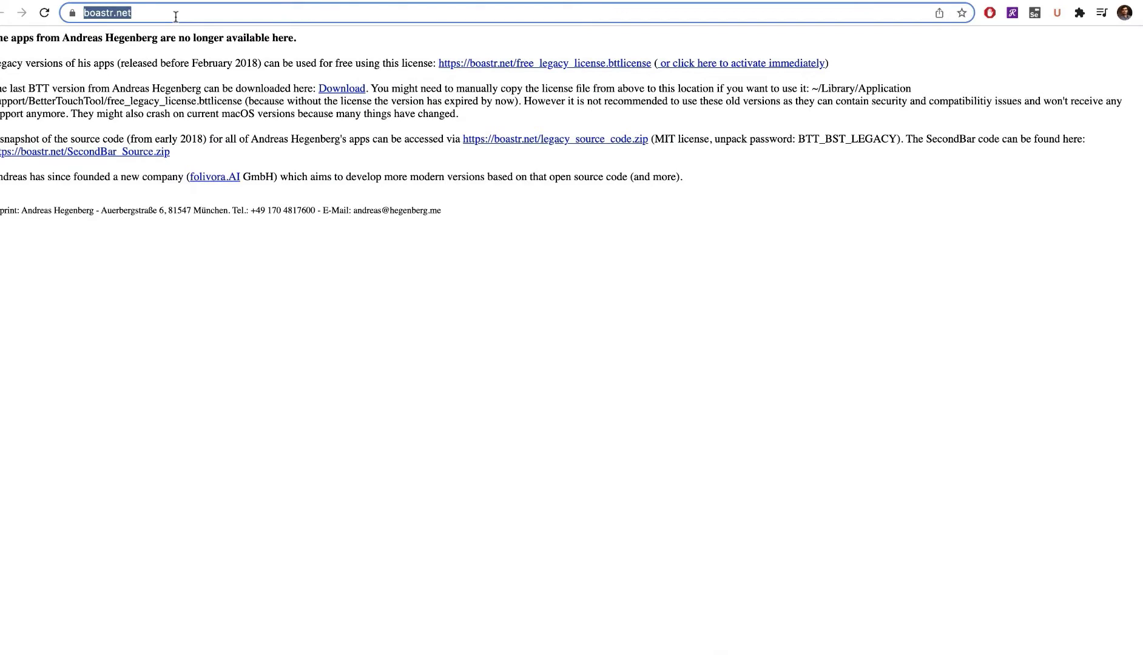
pyautogui.press('Return')
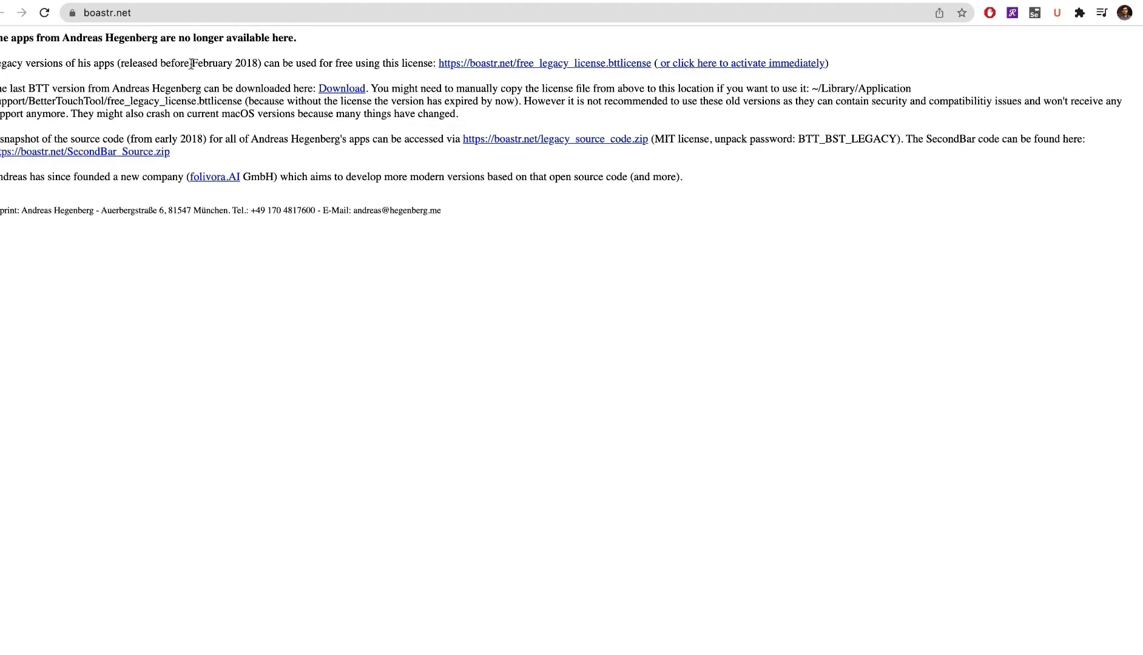
pyautogui.moveTo(194, 63); pyautogui.dragTo(258, 63)
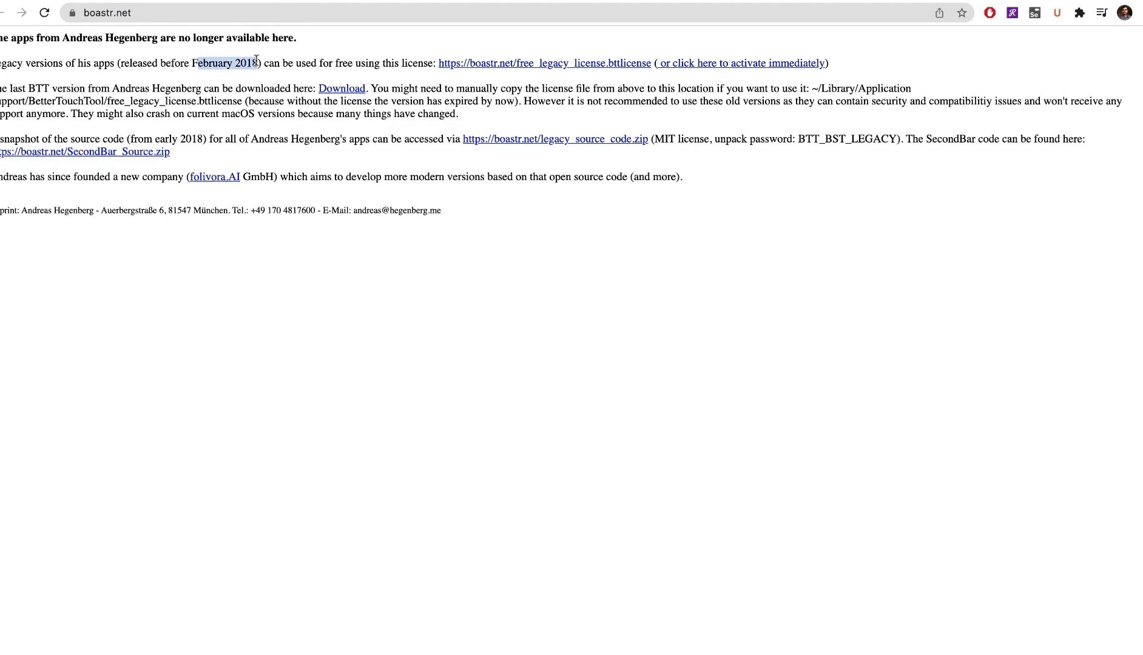
pyautogui.moveTo(336, 63); pyautogui.dragTo(379, 63)
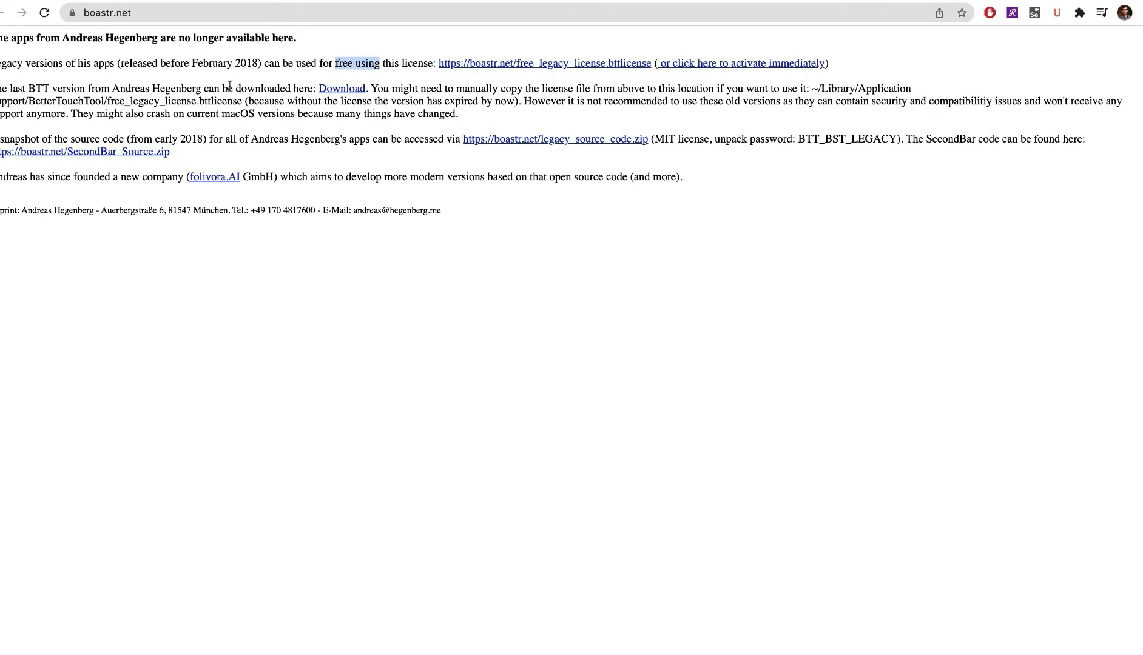
pyautogui.click(332, 91)
pyautogui.click(393, 14)
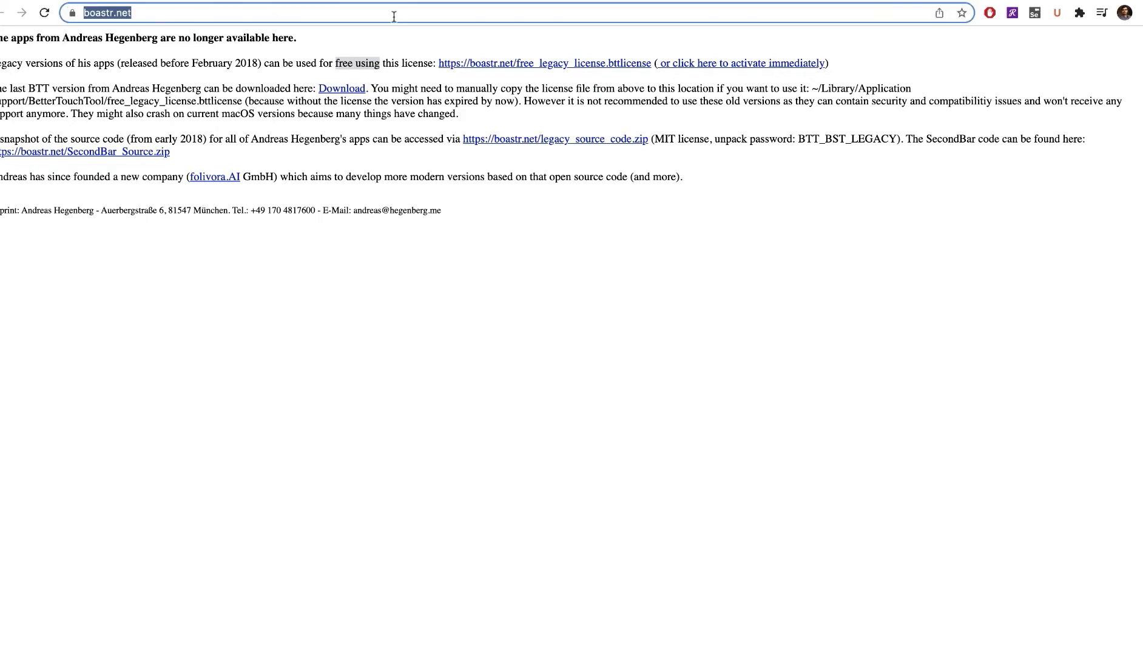
pyautogui.write('https://folivora.ai/')
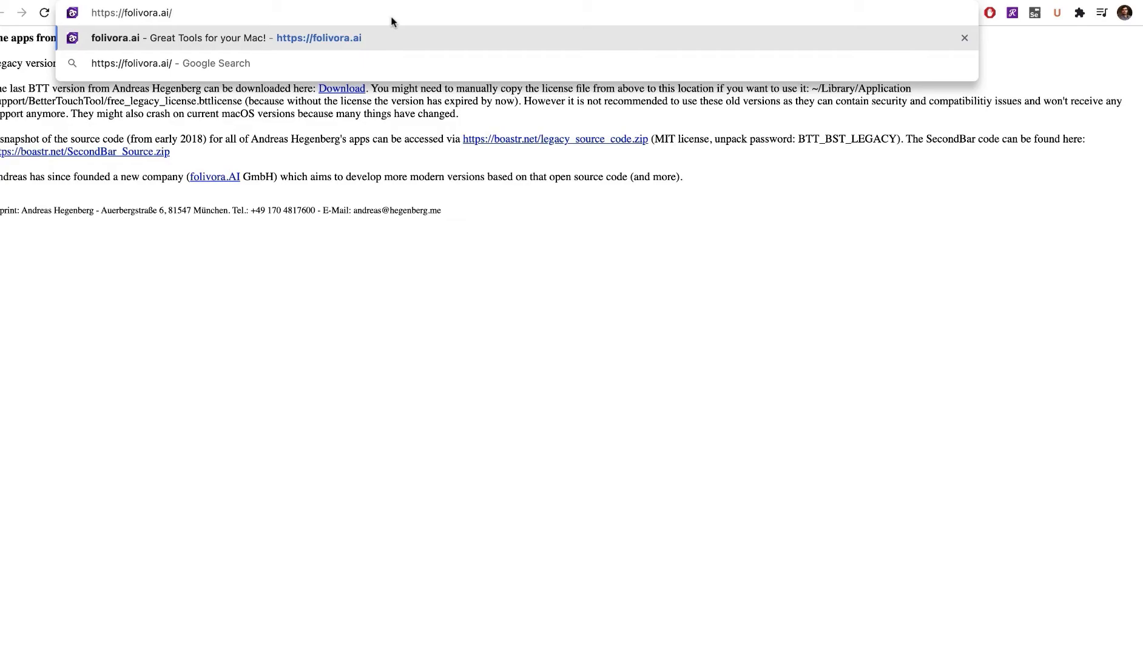
pyautogui.press('Return')
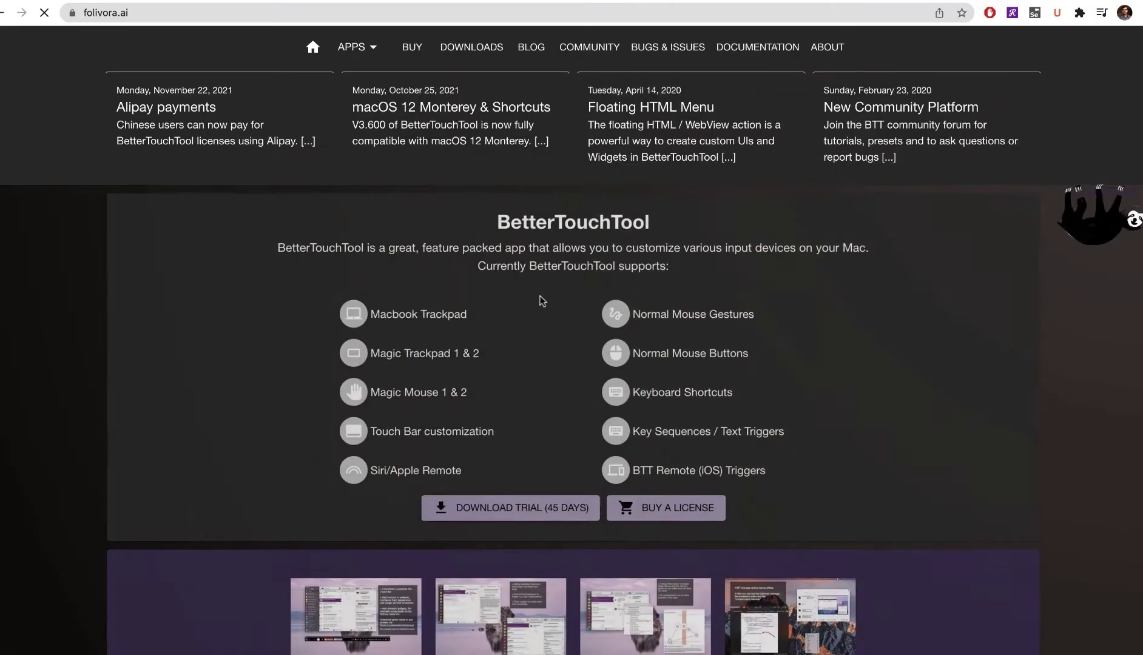
# Highlight the BetterTouch heading, 'various input devices', and the Magic Mouse 1 & 2 and Magic Trackpad 1 & 2 entries
pyautogui.moveTo(499, 220); pyautogui.dragTo(611, 229)
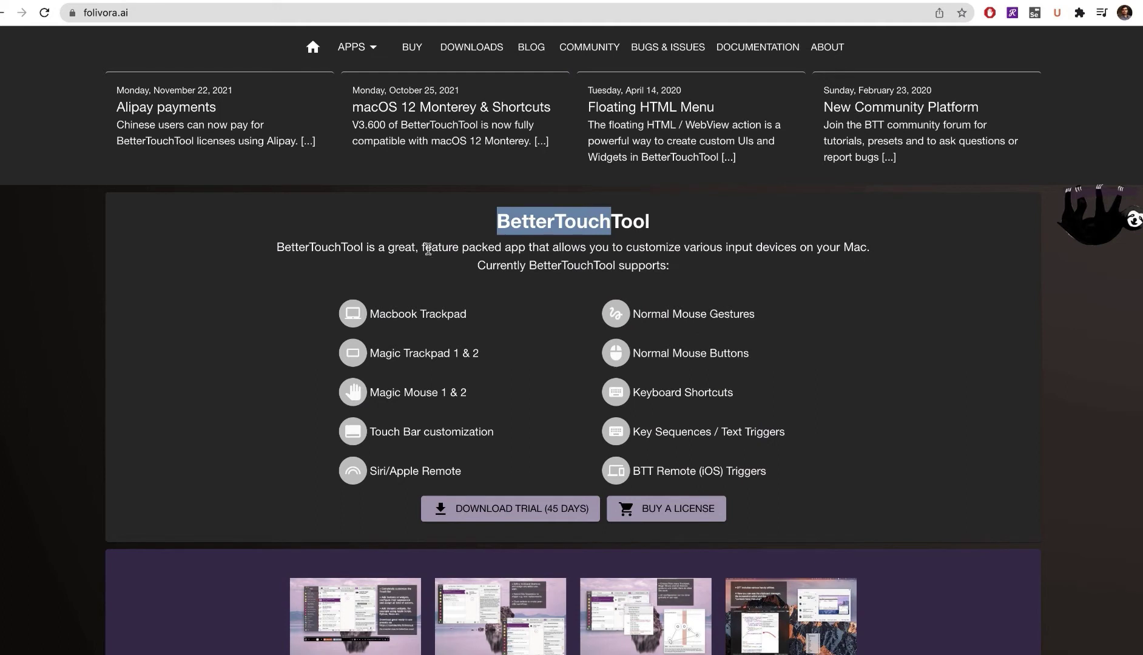
pyautogui.moveTo(426, 249); pyautogui.dragTo(432, 249)
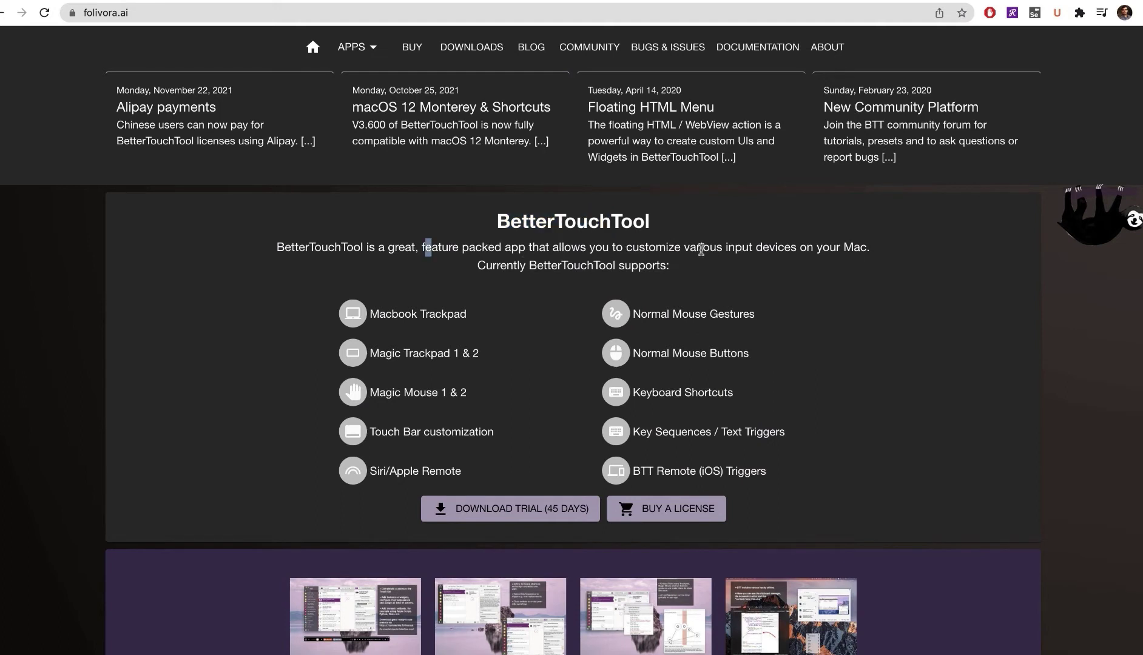
pyautogui.moveTo(701, 249); pyautogui.dragTo(814, 248)
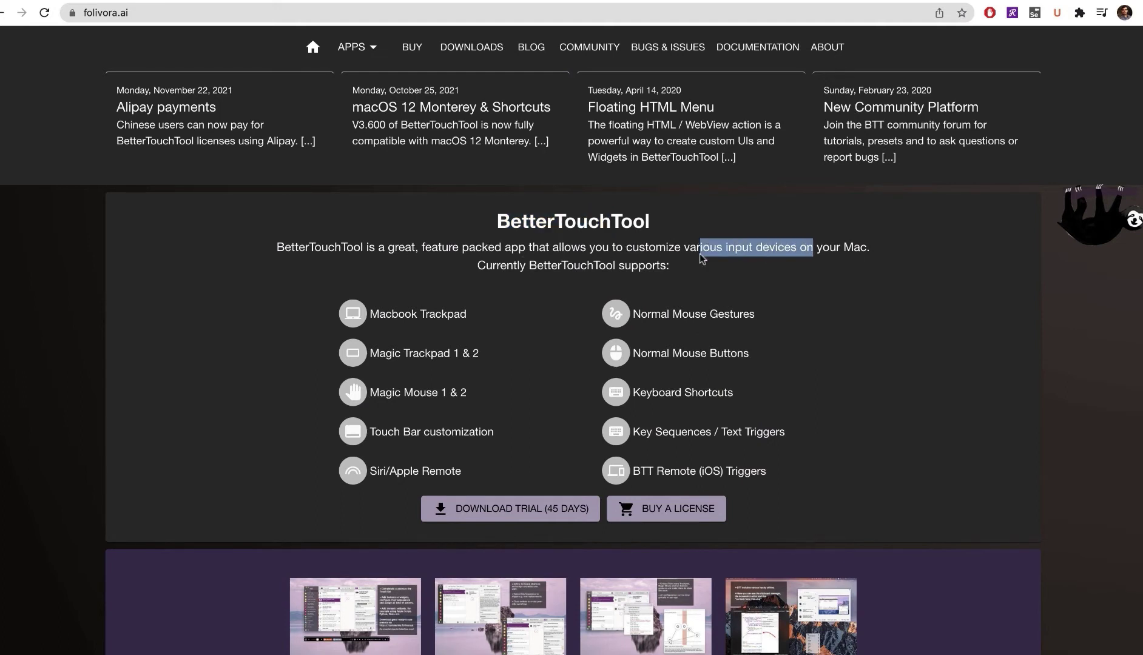
pyautogui.scroll(-1, 415, 315)
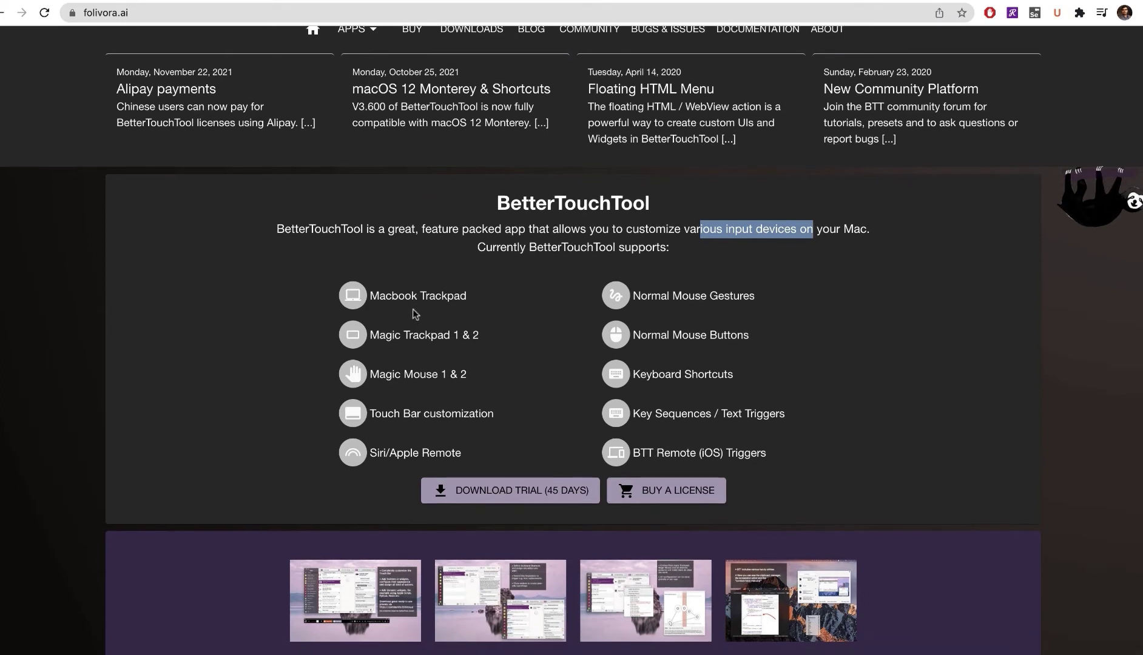
pyautogui.click(400, 370)
pyautogui.moveTo(486, 379); pyautogui.dragTo(375, 372)
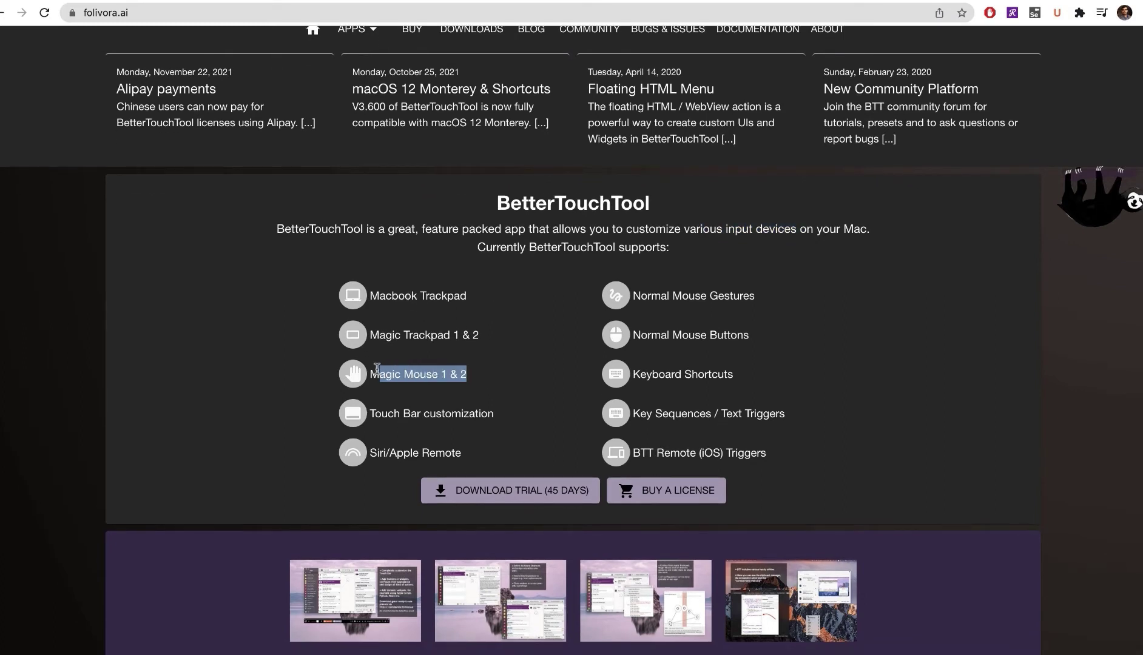
pyautogui.moveTo(485, 338); pyautogui.dragTo(373, 333)
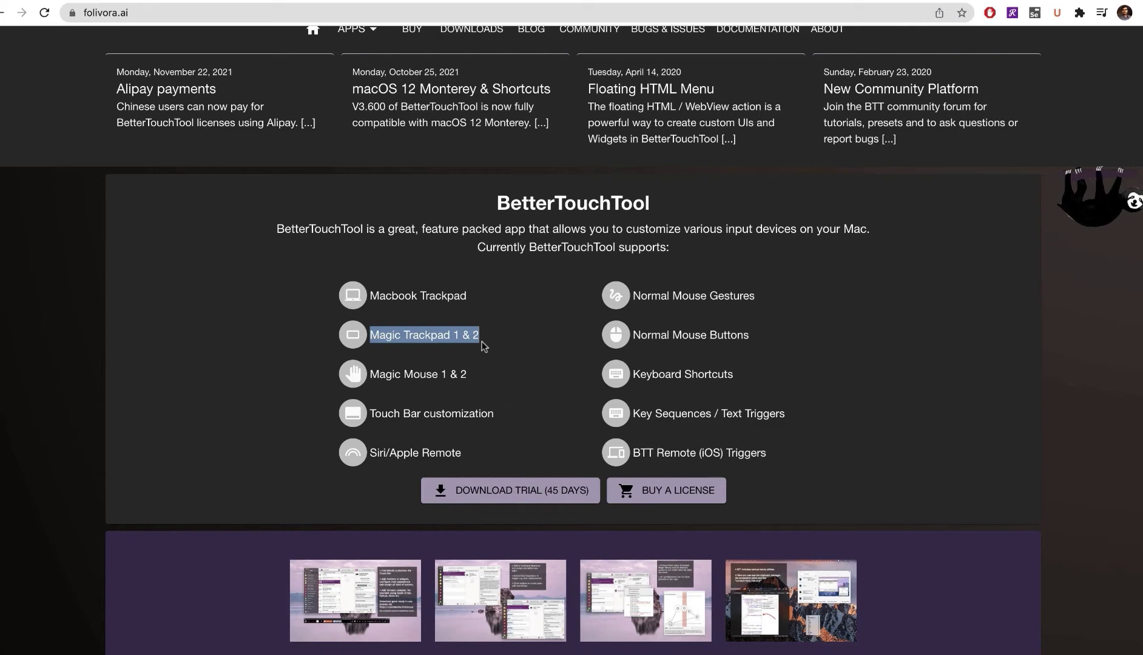
# Scroll down through the rest of the folivora.ai homepage
pyautogui.scroll(-2, 584, 371)
pyautogui.scroll(-5, 584, 372)
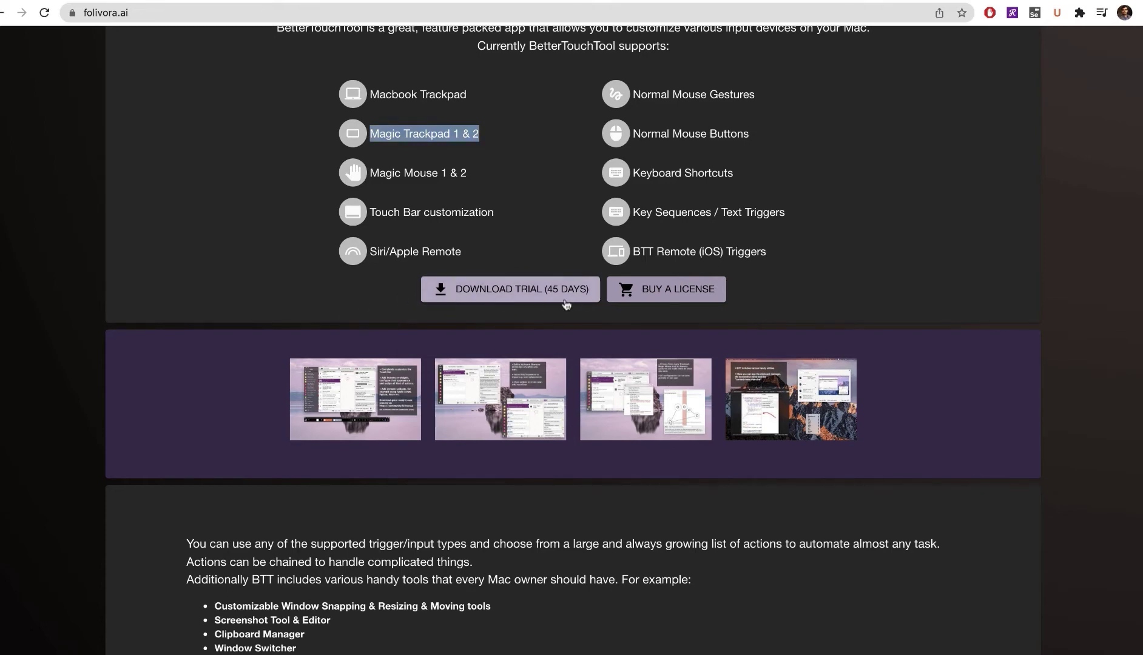
pyautogui.scroll(5, 489, 376)
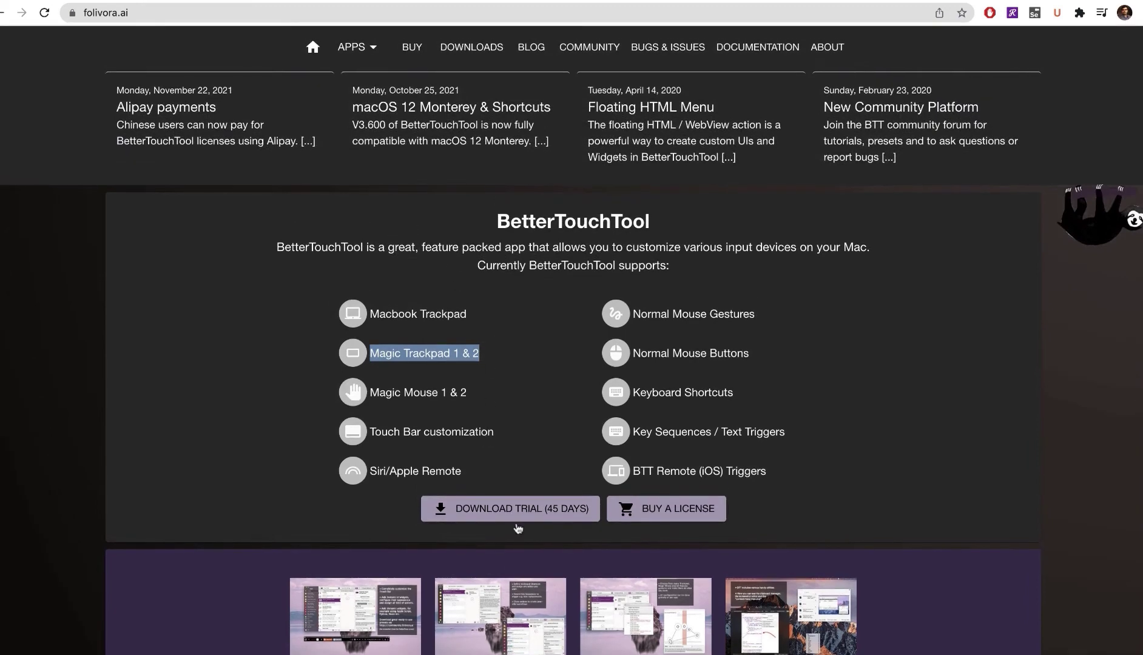
pyautogui.scroll(-1, 538, 520)
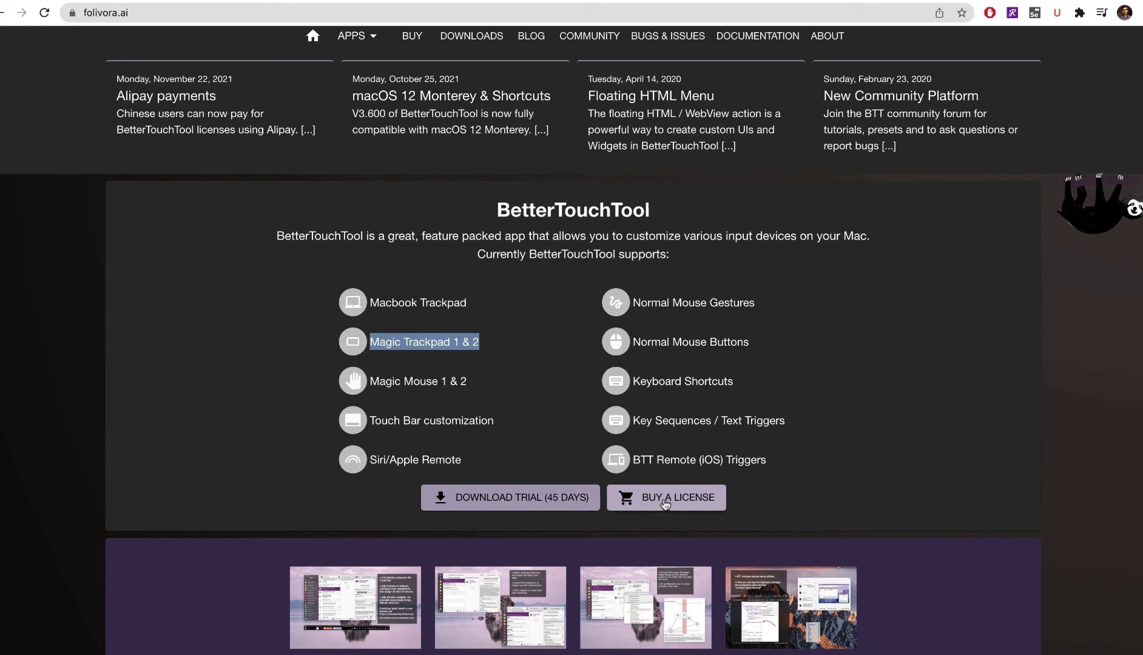
pyautogui.scroll(-4, 561, 485)
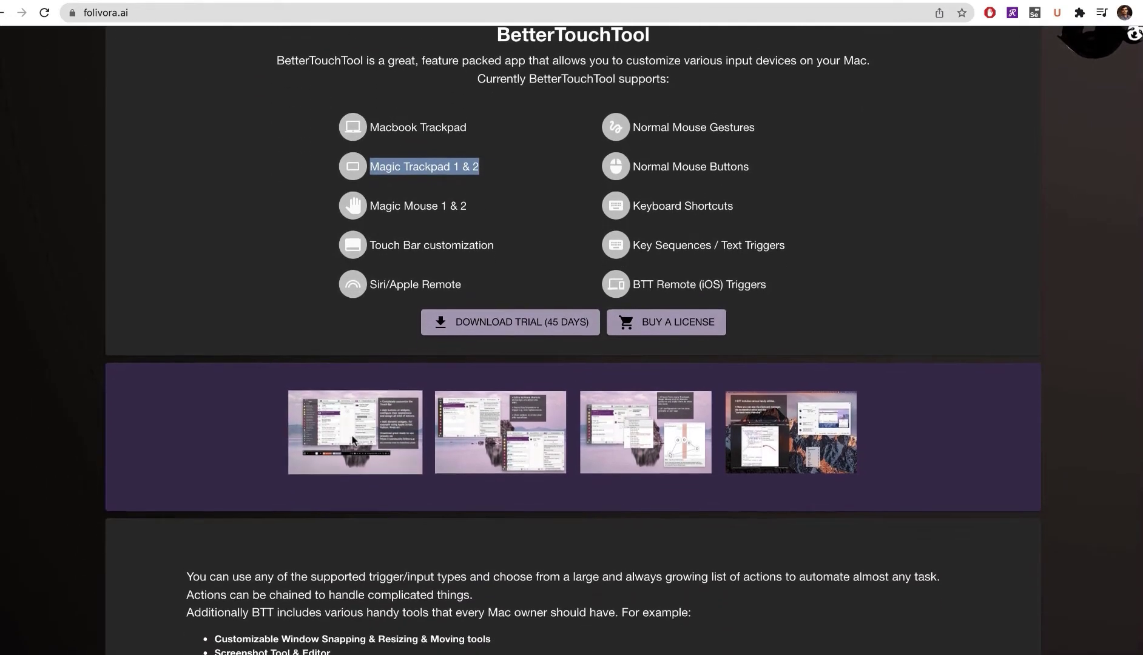
pyautogui.scroll(-5, 353, 440)
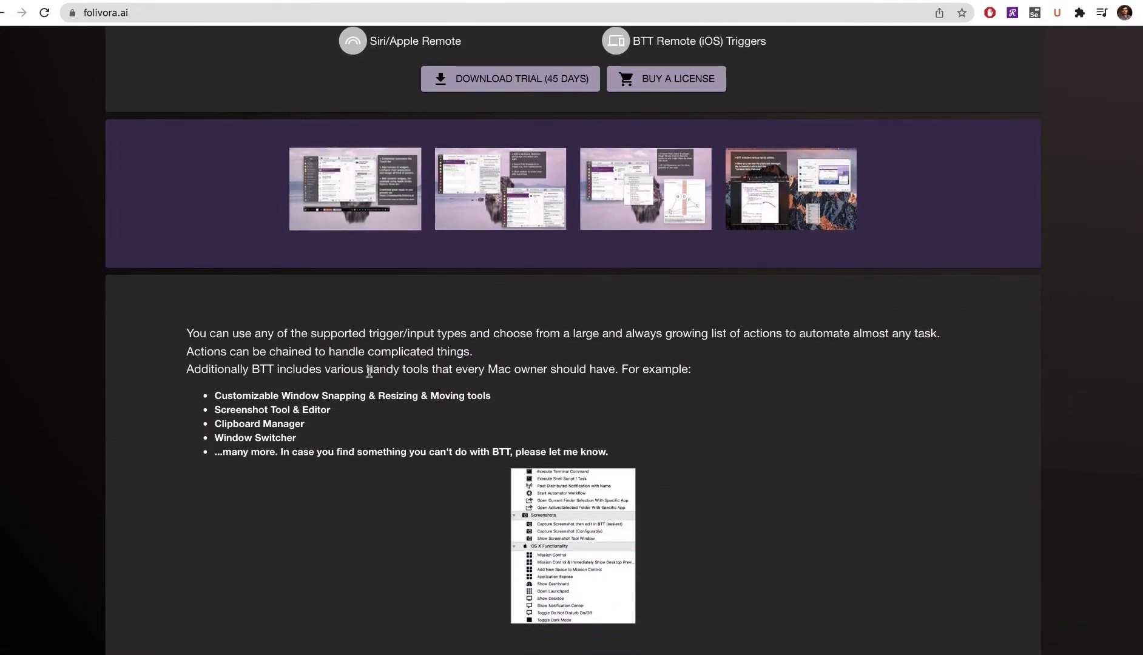
# Enlarge and close the first example screenshot, then open the Trackpad screenshot at full size
pyautogui.click(366, 195)
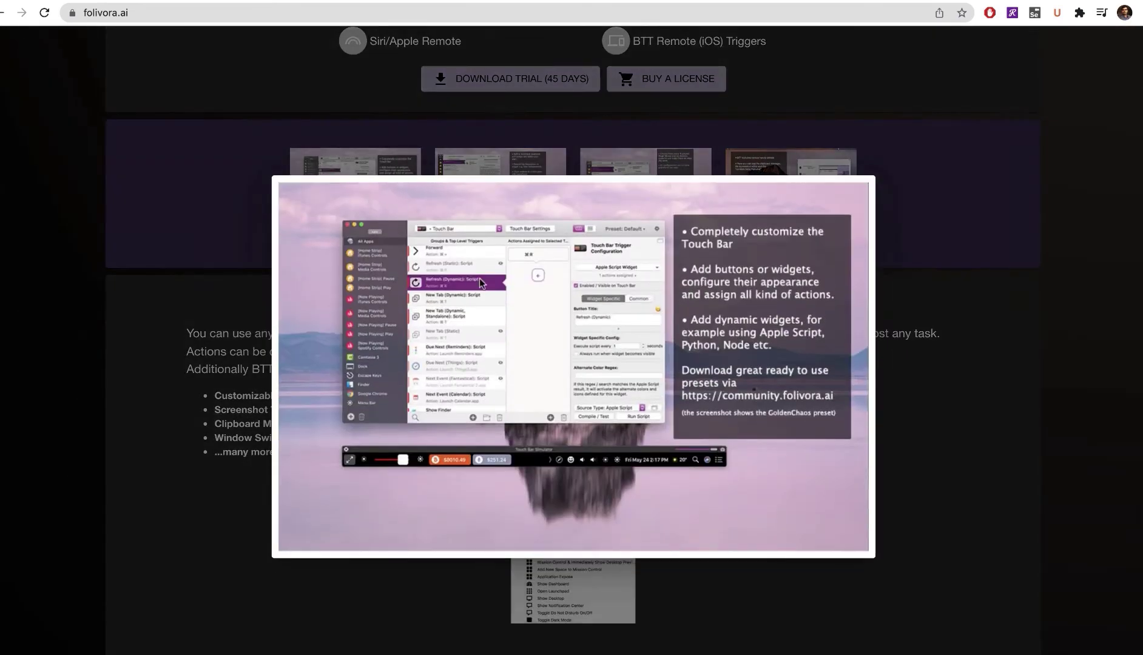
pyautogui.click(604, 586)
pyautogui.scroll(-7, 605, 252)
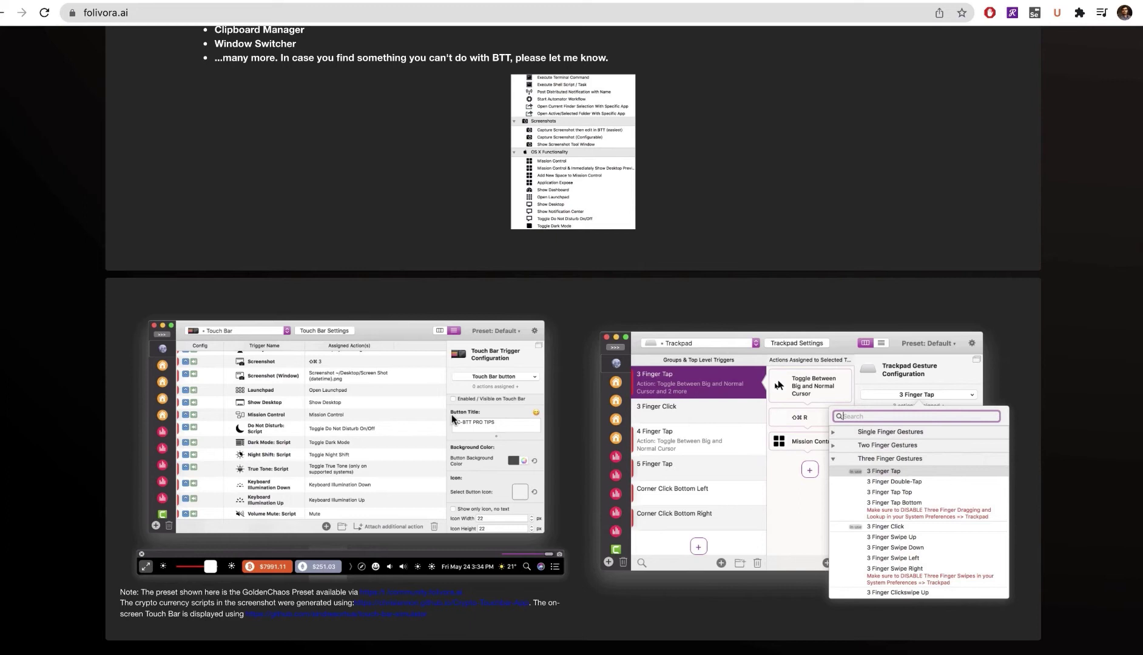
pyautogui.rightClick(745, 413)
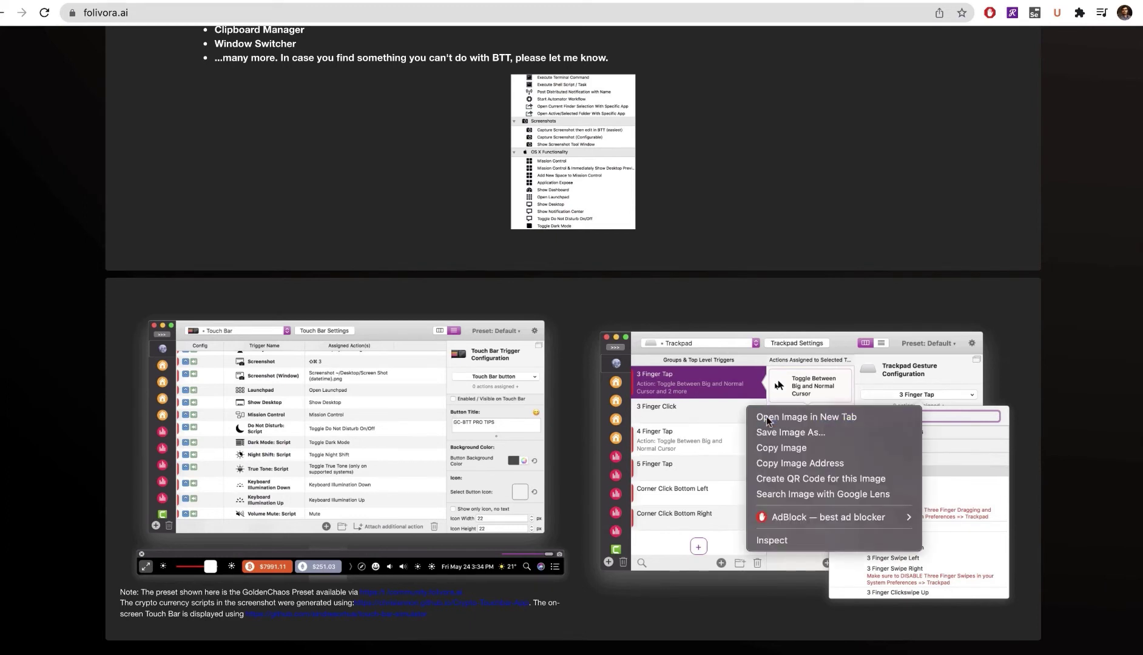
pyautogui.click(755, 417)
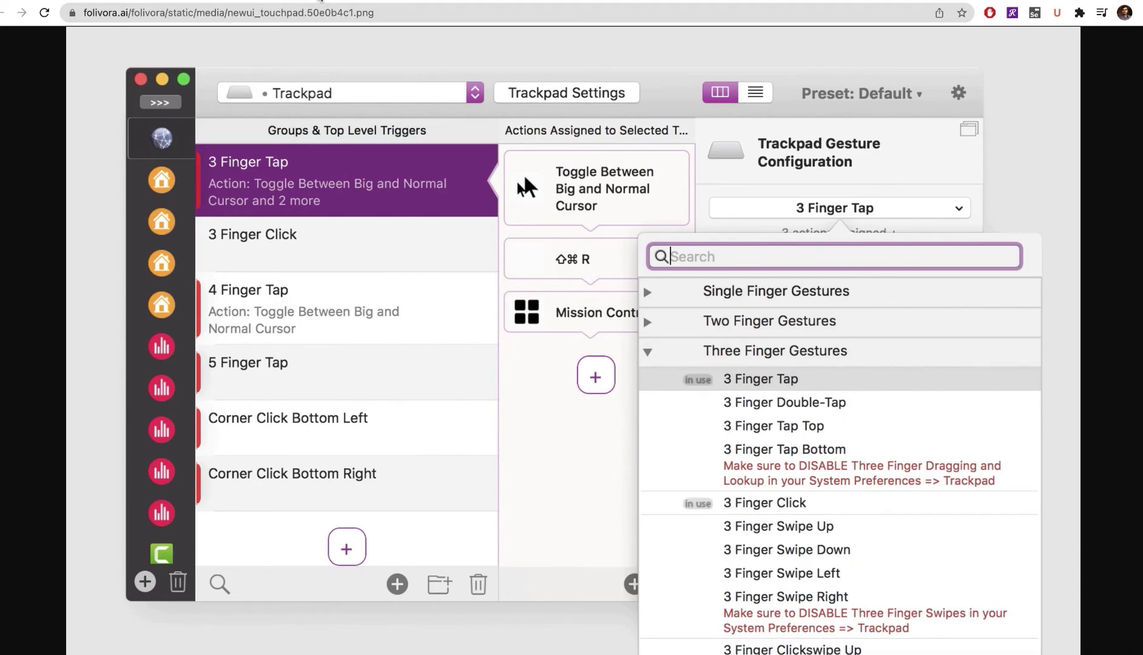
# Close the full-size Trackpad screenshot and return to the folivora.ai page
pyautogui.press('super+bracketleft')
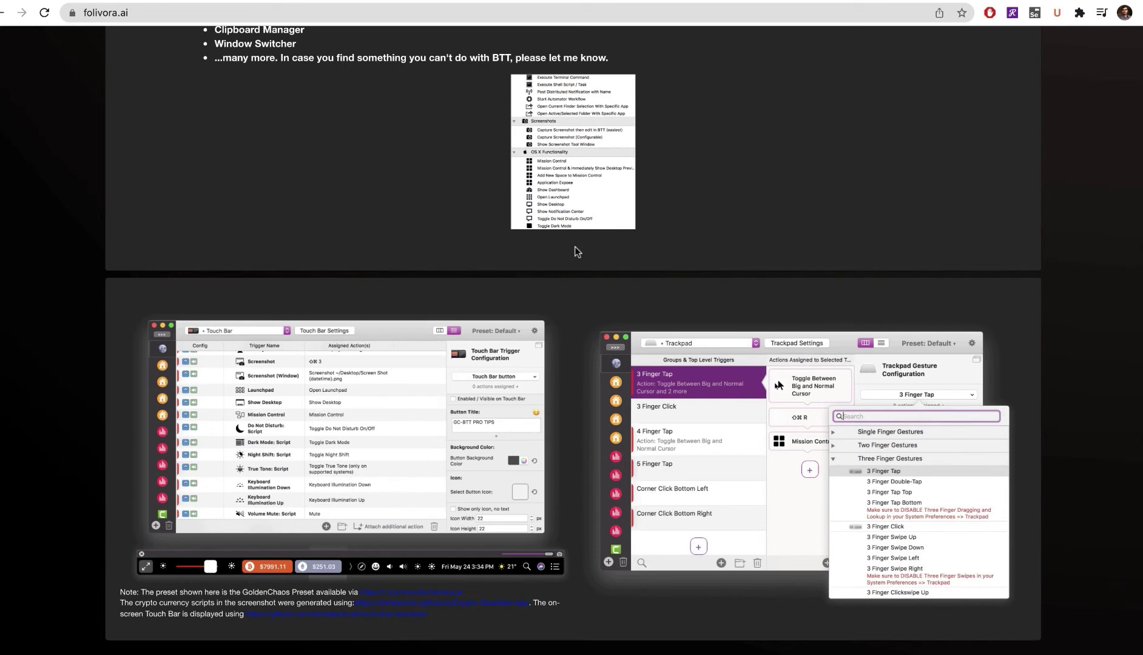
# Bring up and dismiss the page's context menu, then briefly select the site address
pyautogui.rightClick(576, 251)
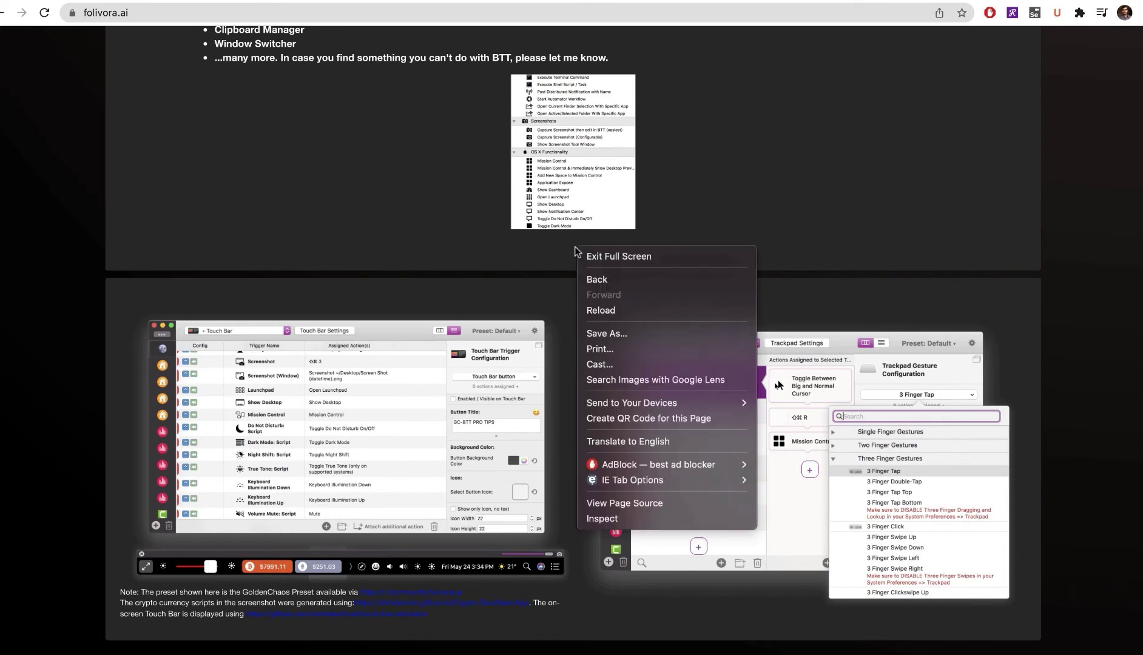
pyautogui.click(576, 251)
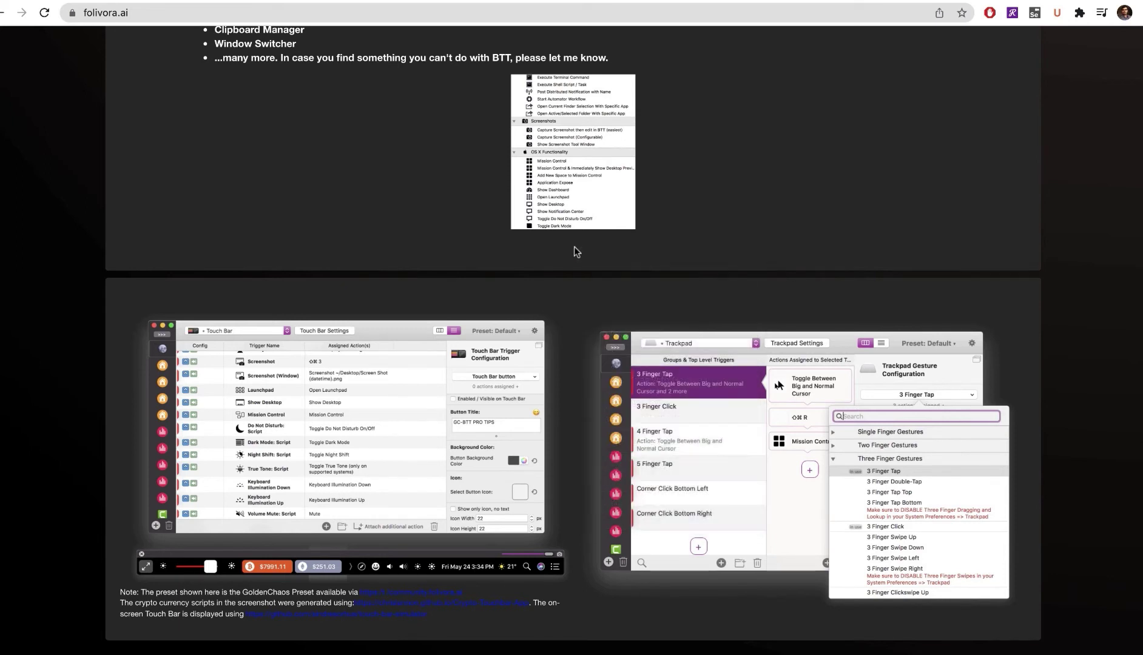
pyautogui.rightClick(577, 251)
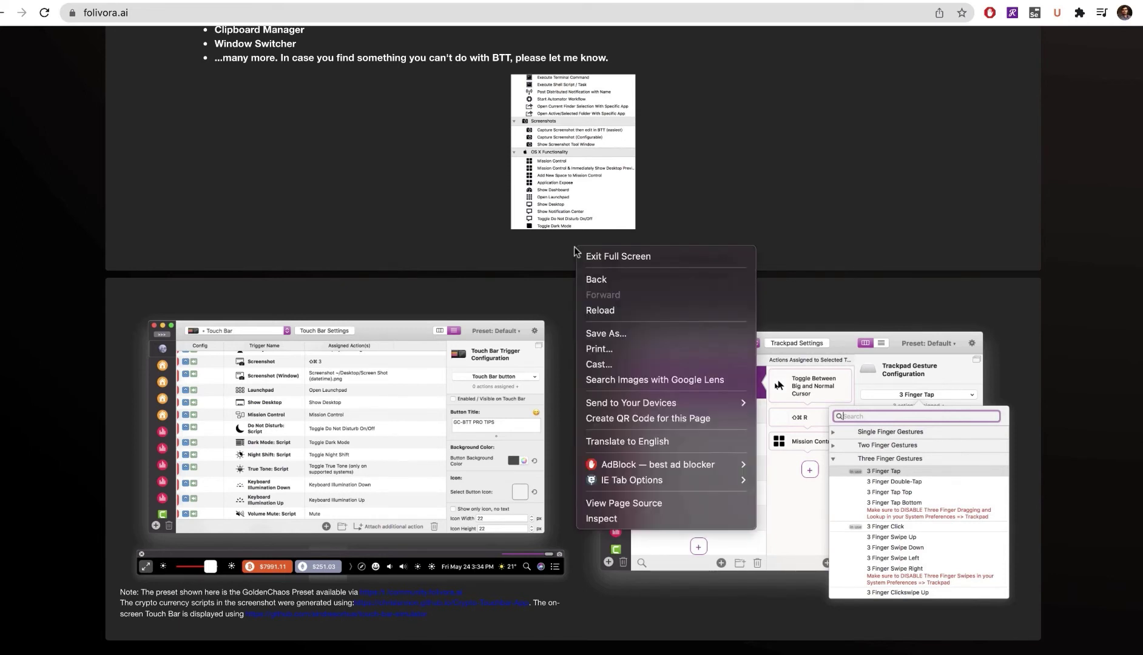
pyautogui.click(505, 244)
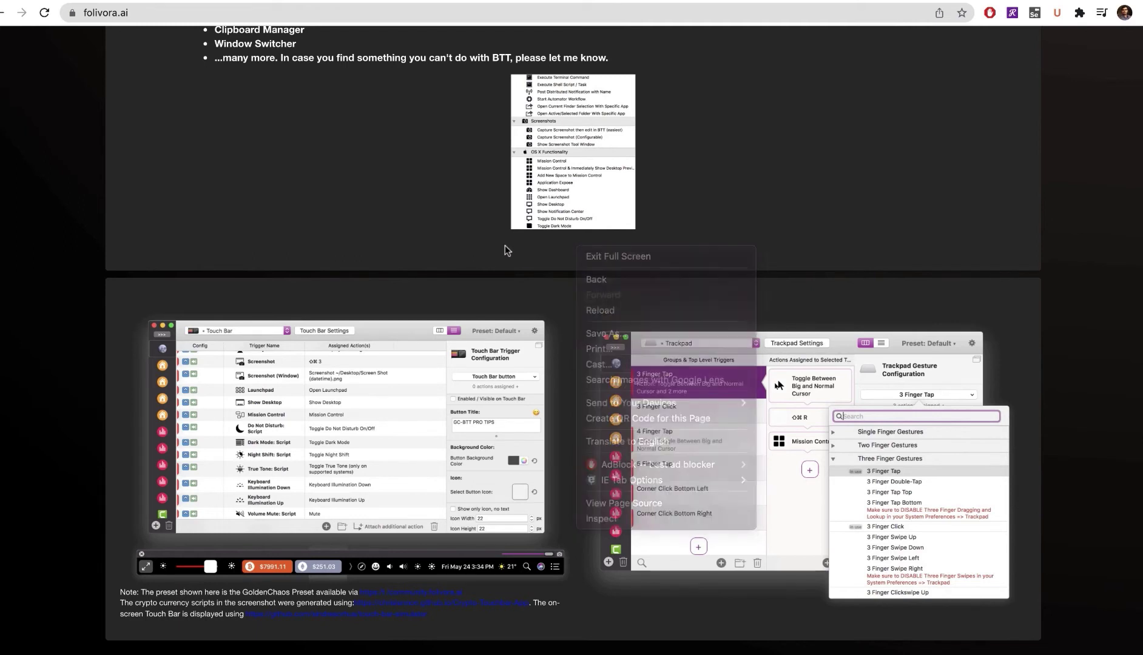
pyautogui.click(242, 8)
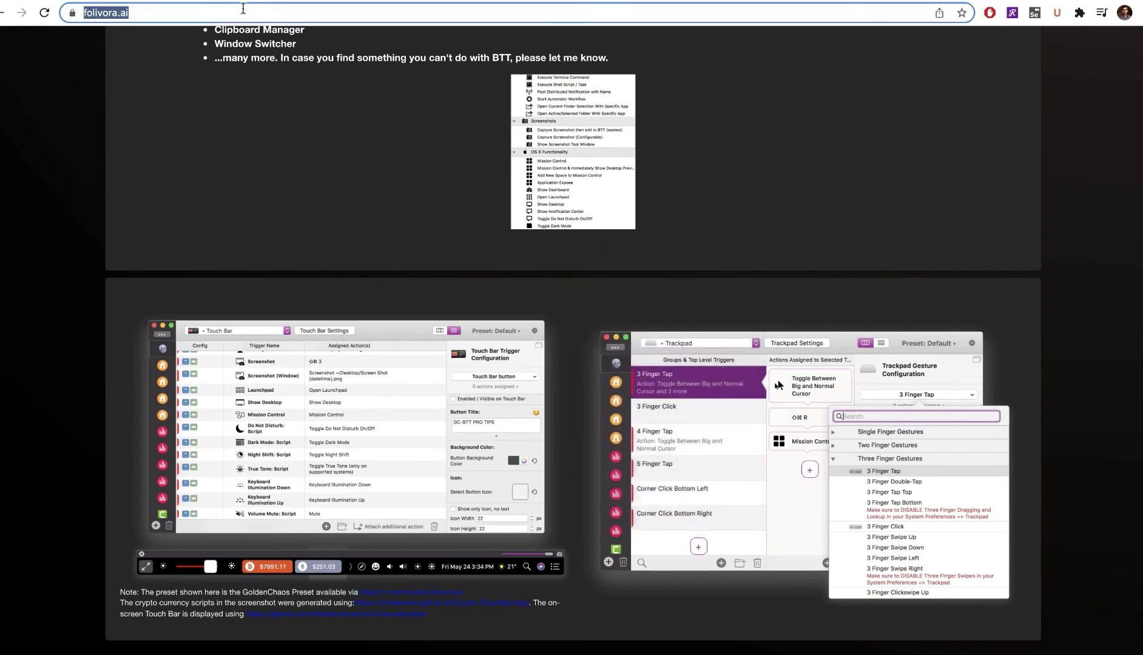
pyautogui.click(268, 61)
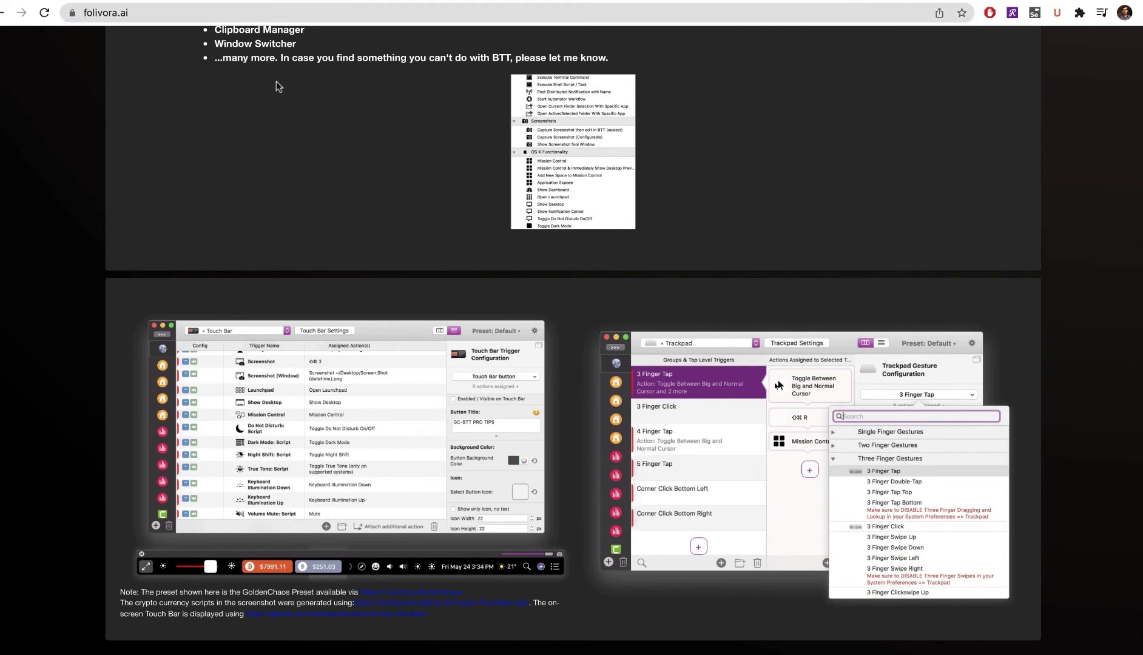
# Copy the word 'Switcher' from the feature list and scroll back up the page
pyautogui.doubleClick(275, 44)
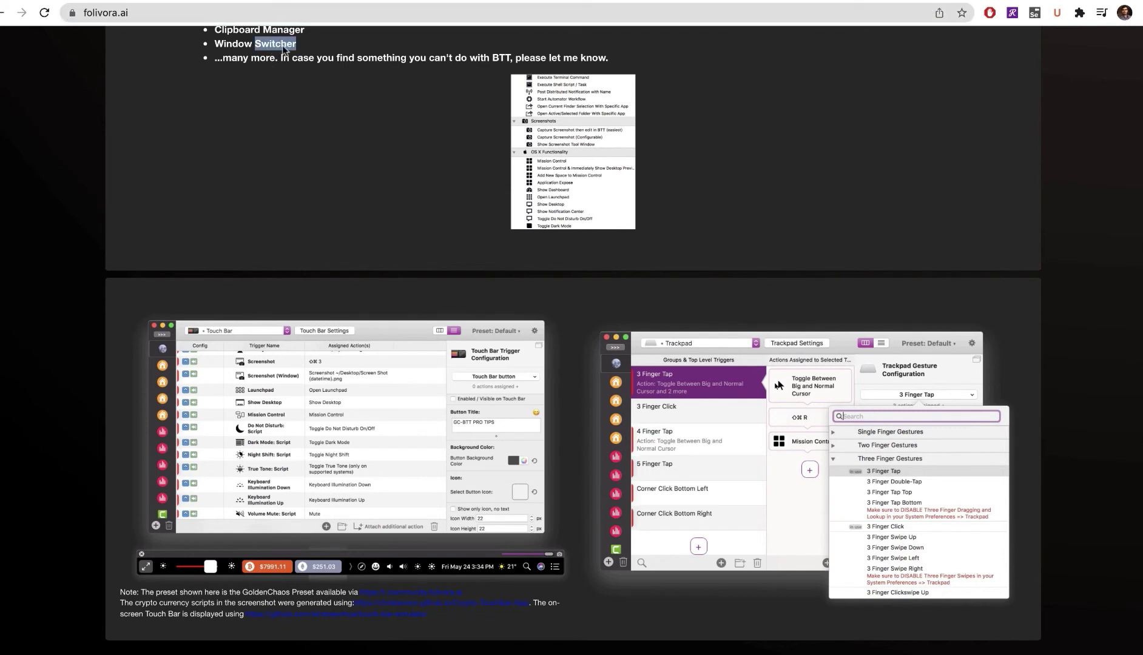
pyautogui.rightClick(283, 49)
pyautogui.click(312, 75)
pyautogui.click(239, 60)
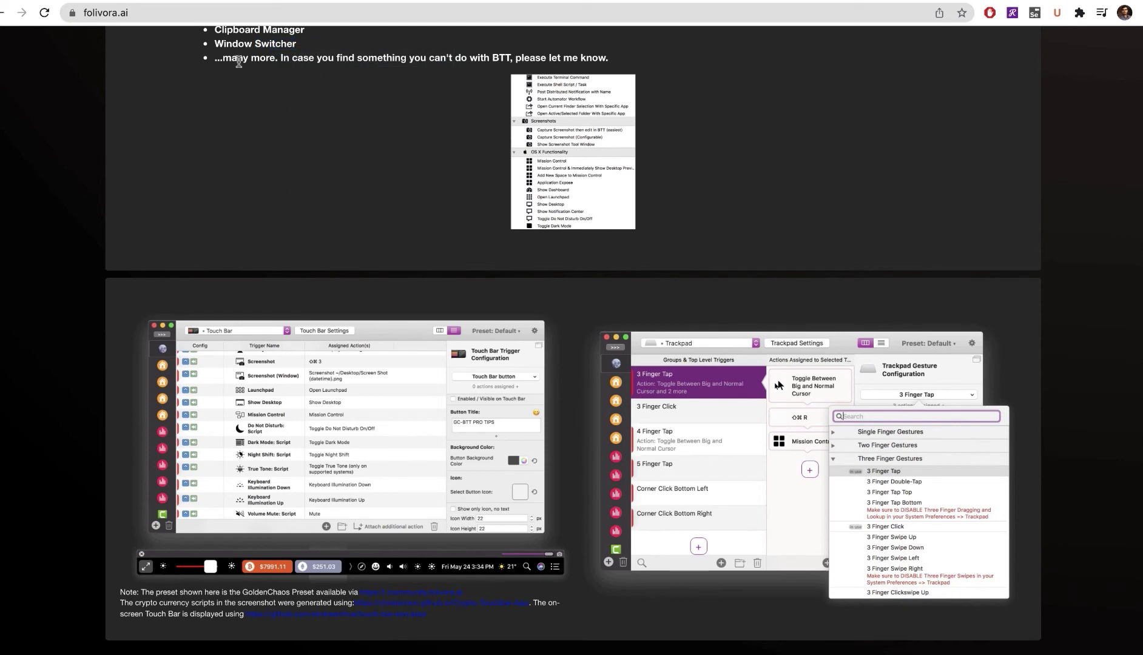
pyautogui.moveTo(239, 60); pyautogui.dragTo(242, 72)
pyautogui.scroll(2, 352, 151)
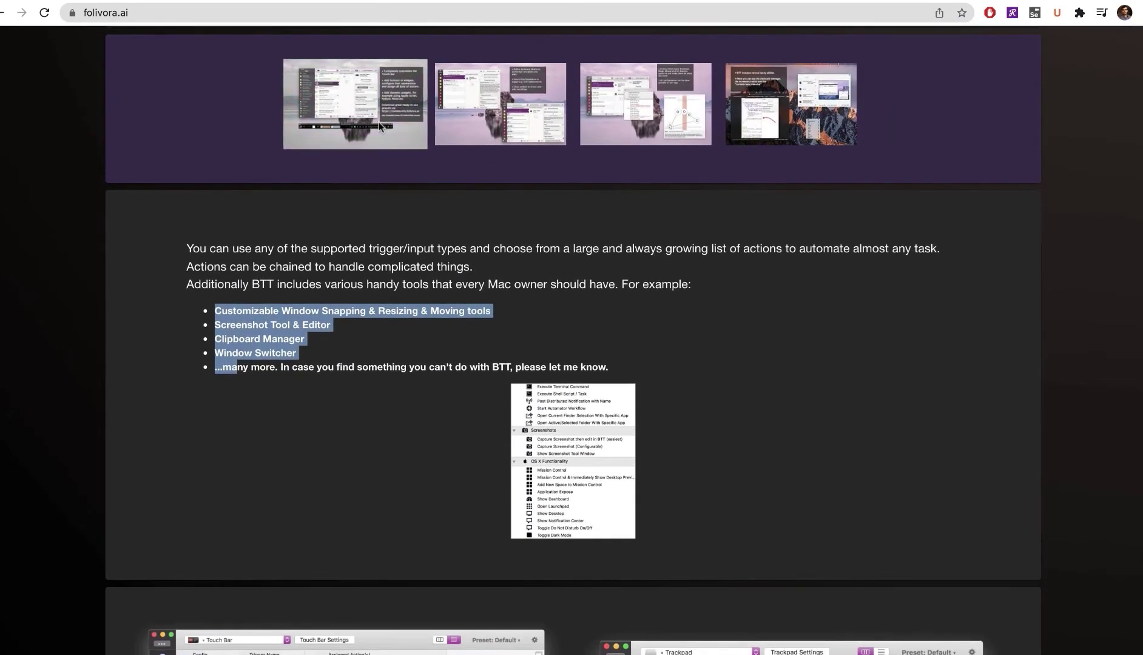
pyautogui.scroll(2, 379, 127)
# Open BetterTouchTool's Preferences from its menu-bar icon
pyautogui.moveTo(571, 1)
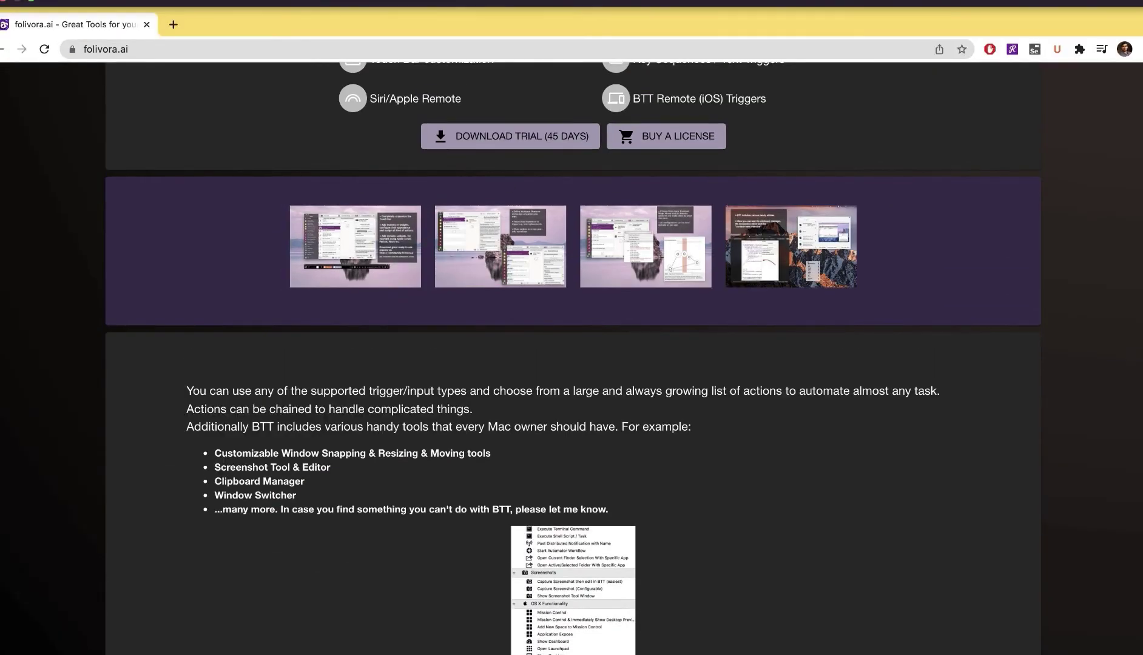
pyautogui.click(846, 3)
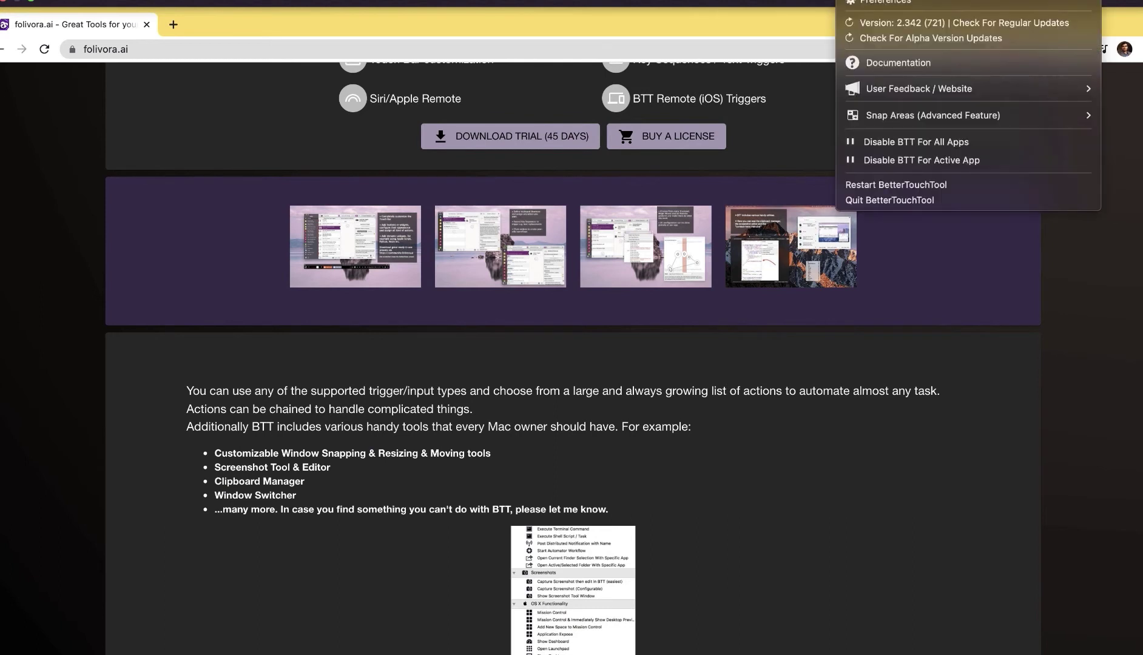
pyautogui.click(886, 3)
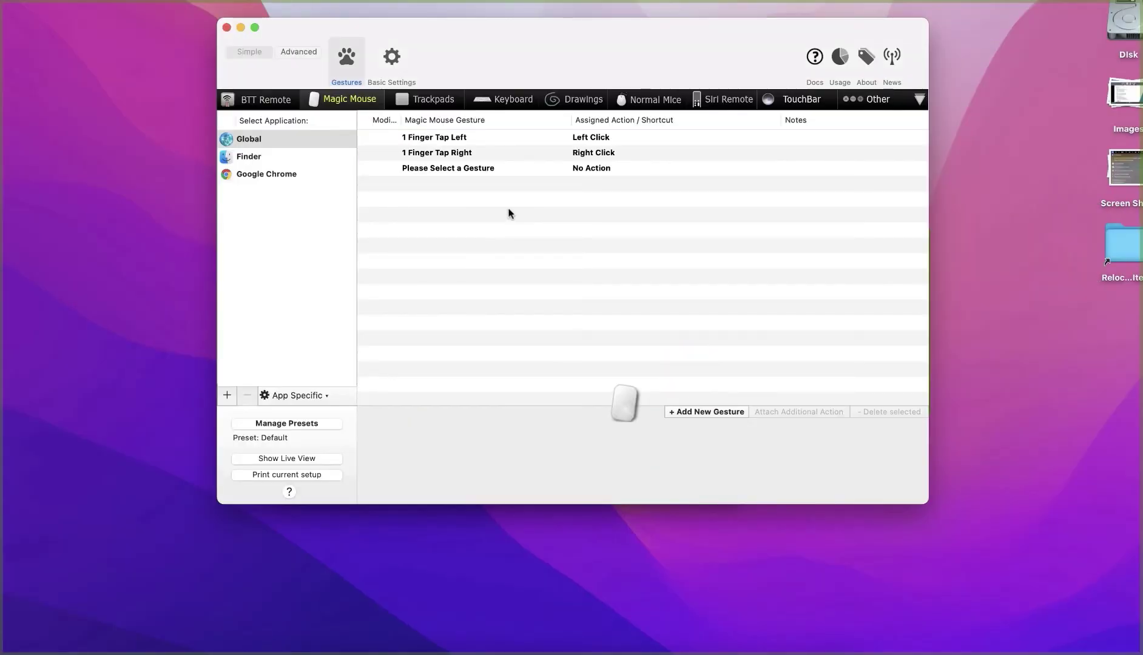
pyautogui.click(288, 141)
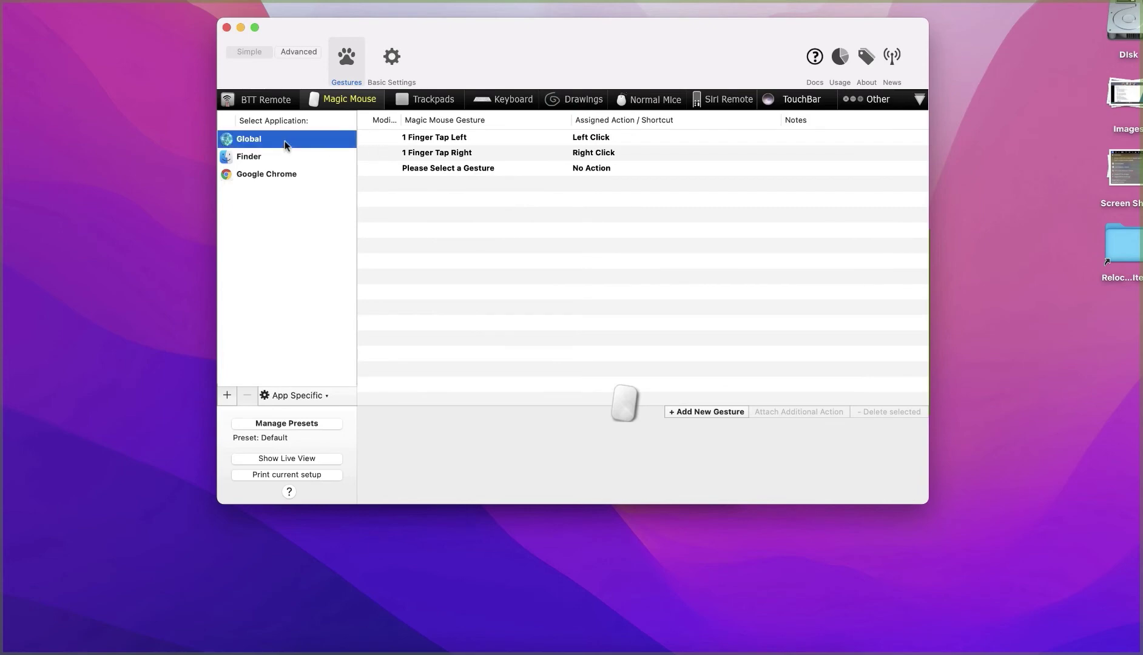
pyautogui.click(434, 139)
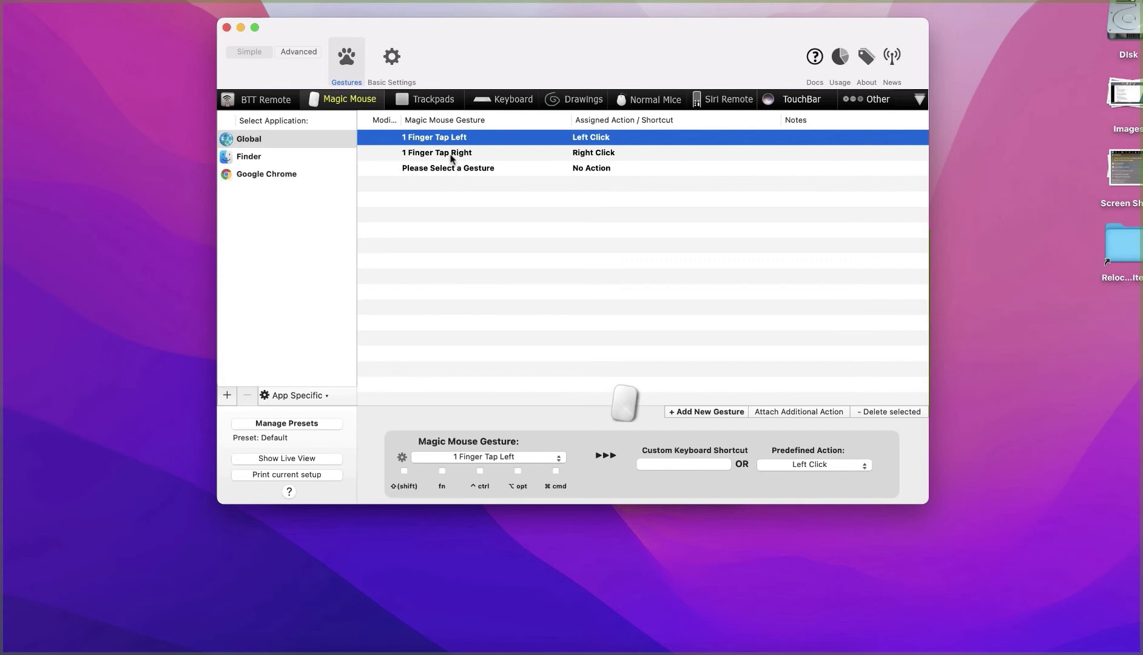
pyautogui.click(450, 153)
pyautogui.click(452, 168)
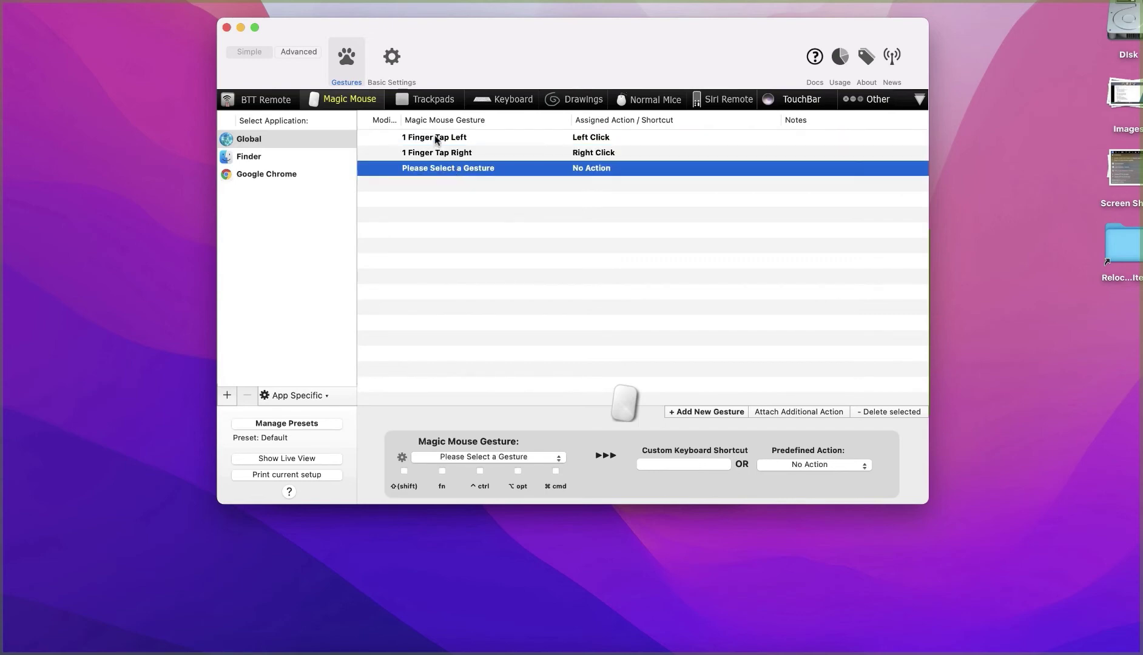
pyautogui.click(449, 140)
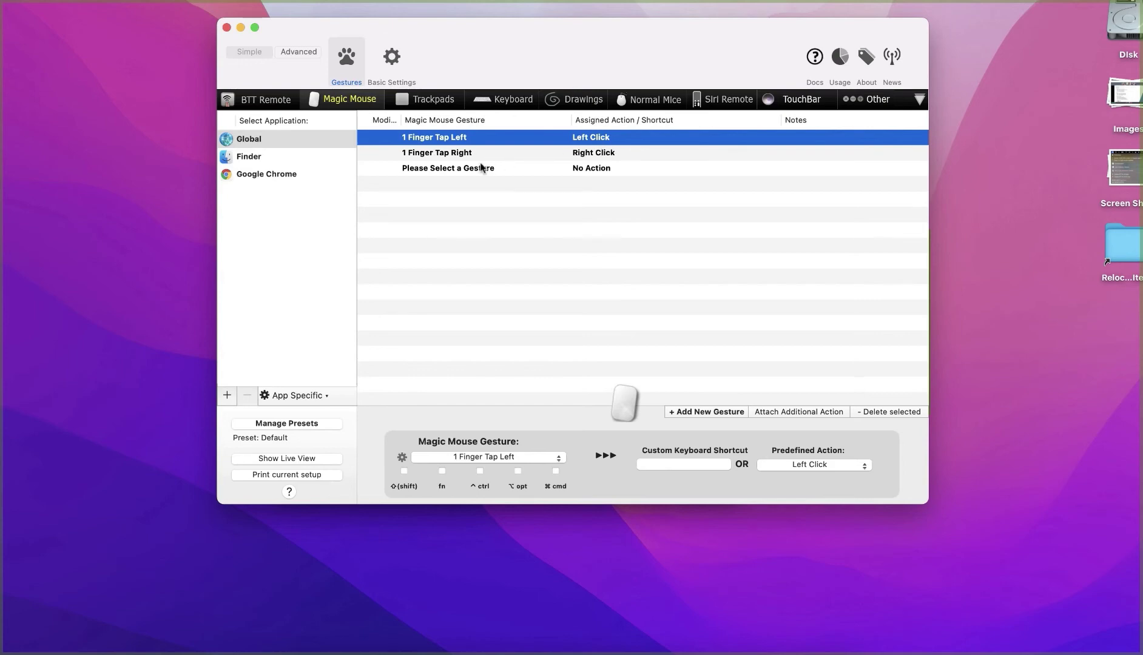
pyautogui.click(444, 156)
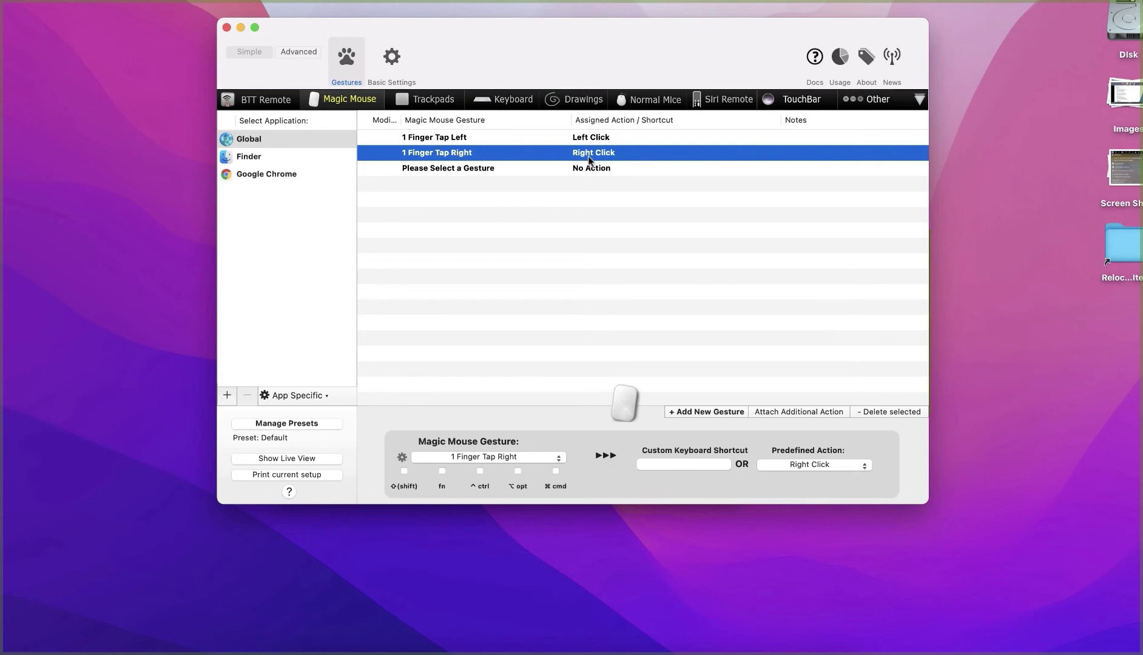
pyautogui.click(447, 170)
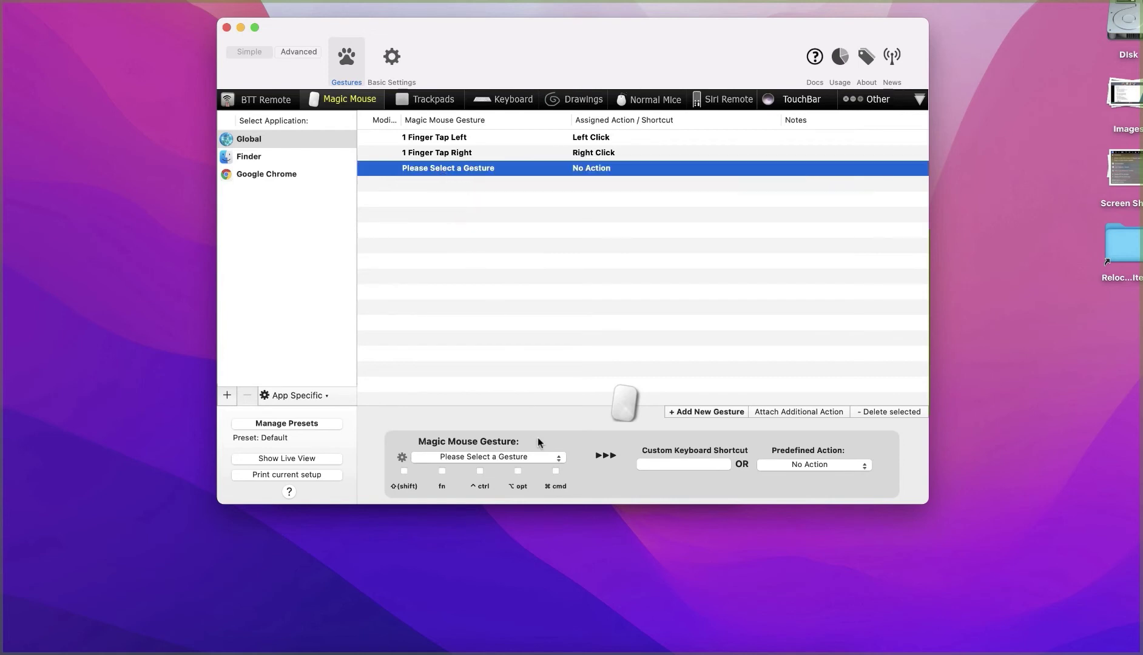
# Browse the gesture groups and set the new Magic Mouse entry to 2 Finger Tap
pyautogui.click(554, 460)
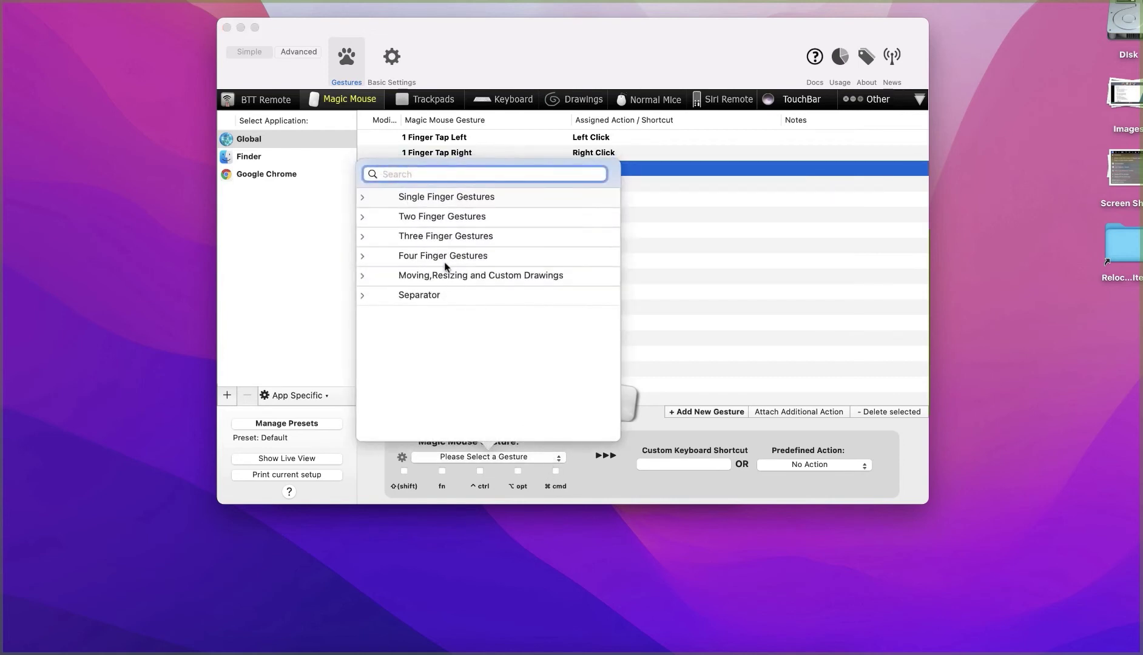
pyautogui.click(362, 217)
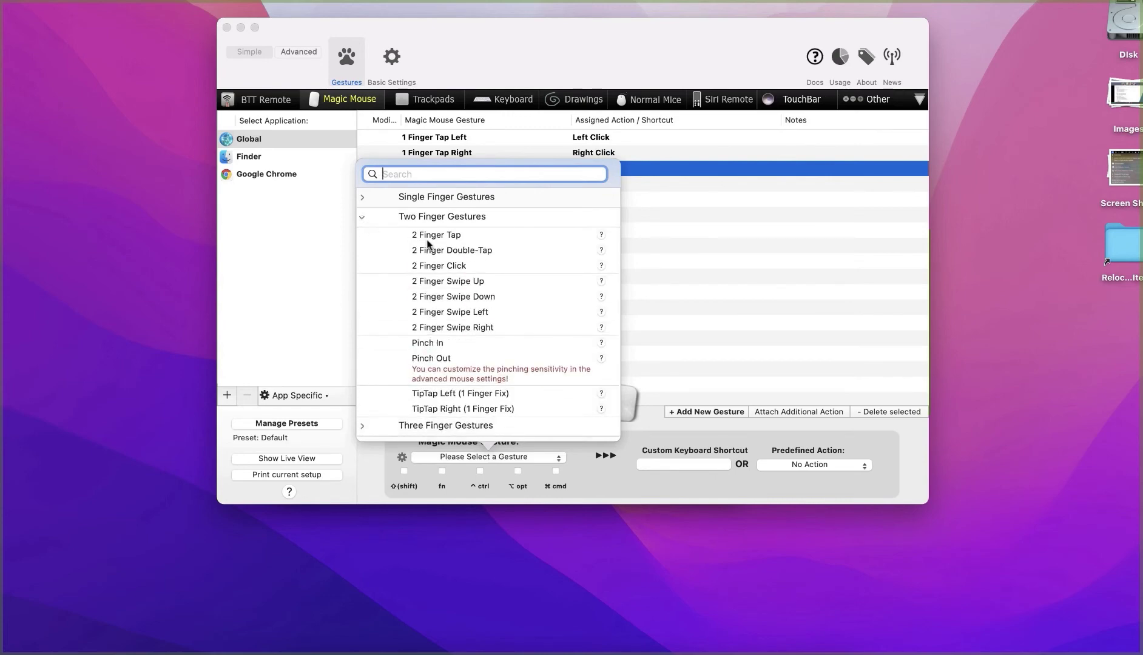
pyautogui.click(361, 216)
pyautogui.click(362, 236)
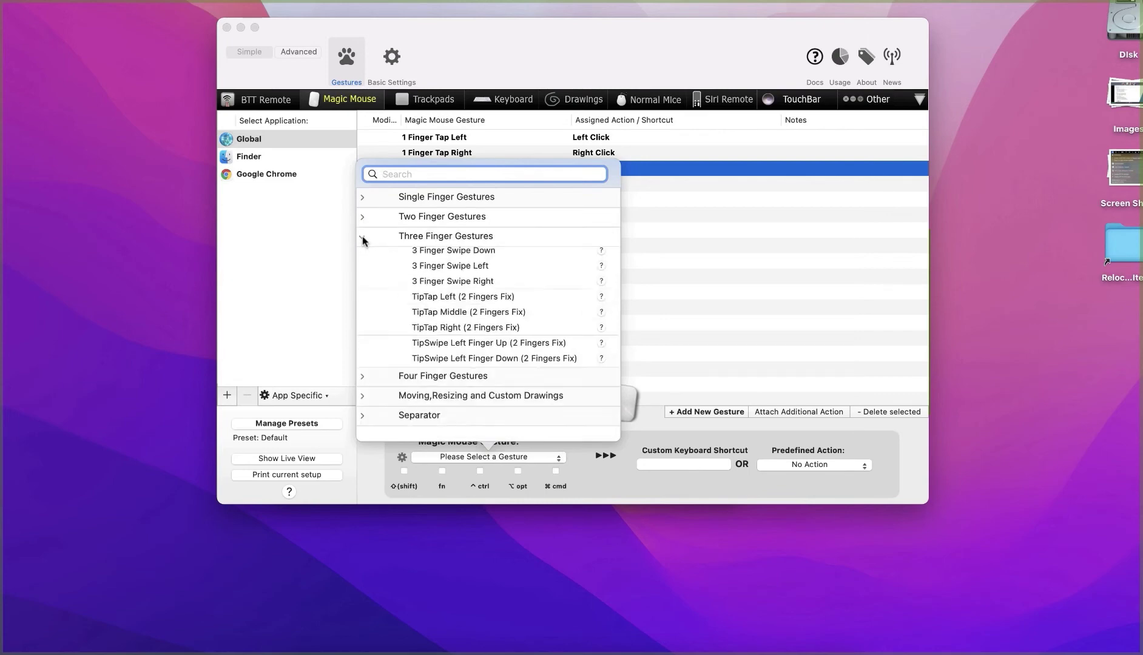
pyautogui.click(362, 236)
pyautogui.click(362, 196)
pyautogui.click(362, 197)
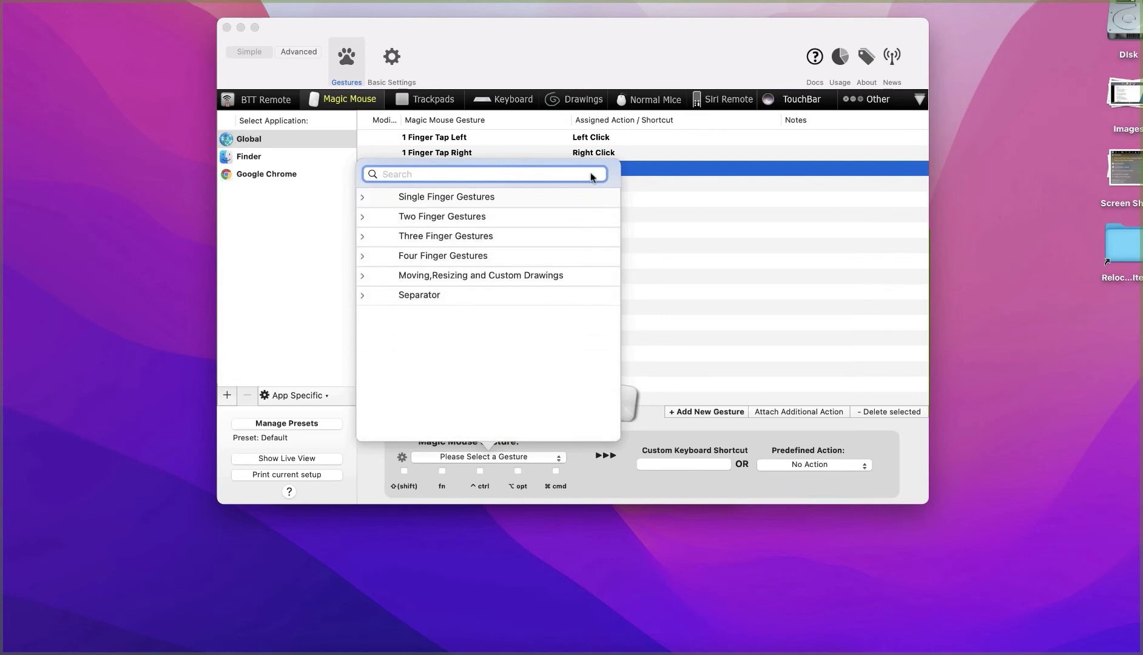
pyautogui.click(362, 217)
pyautogui.click(436, 236)
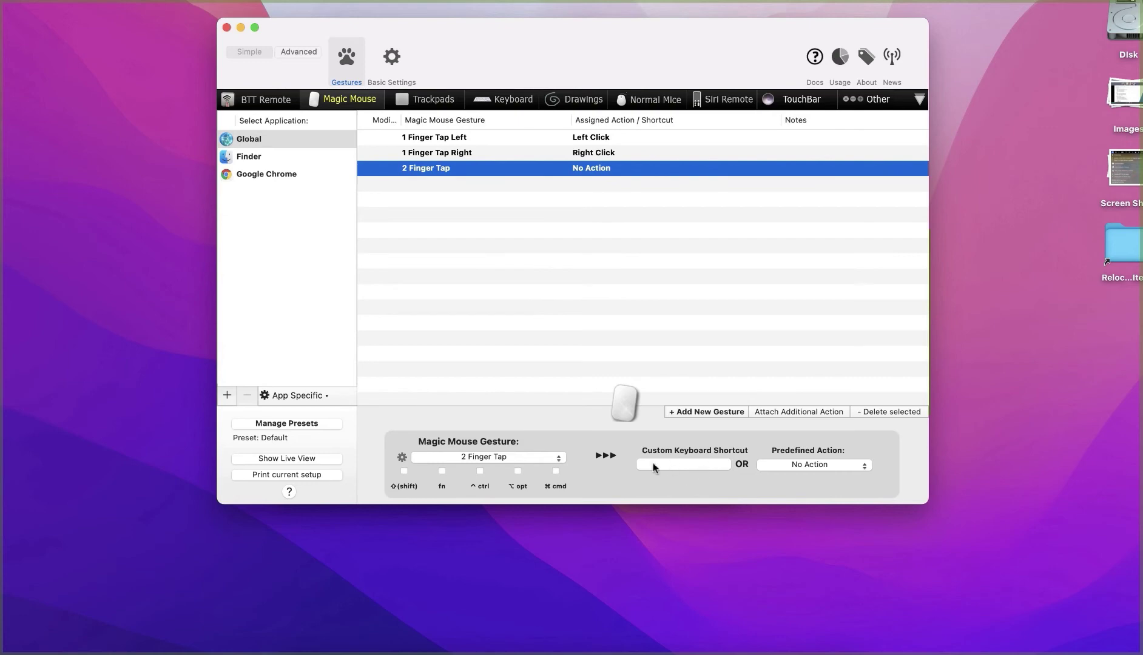
pyautogui.click(684, 464)
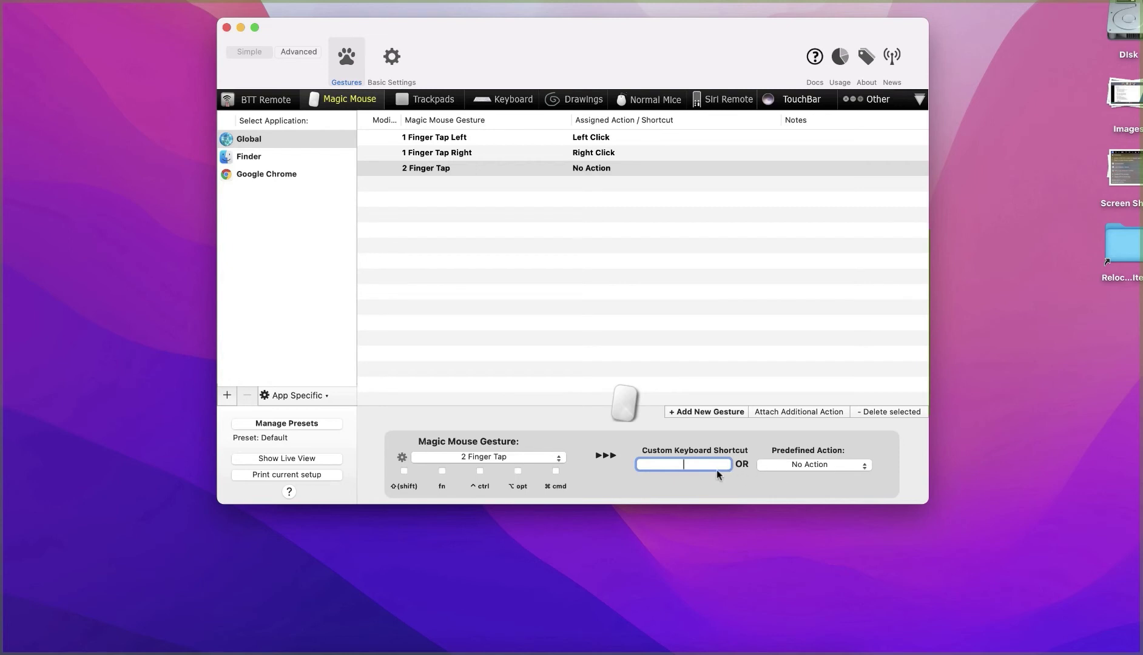
# Assign ⌘C as the 2 Finger Tap gesture's custom keyboard shortcut
pyautogui.press('super+c')
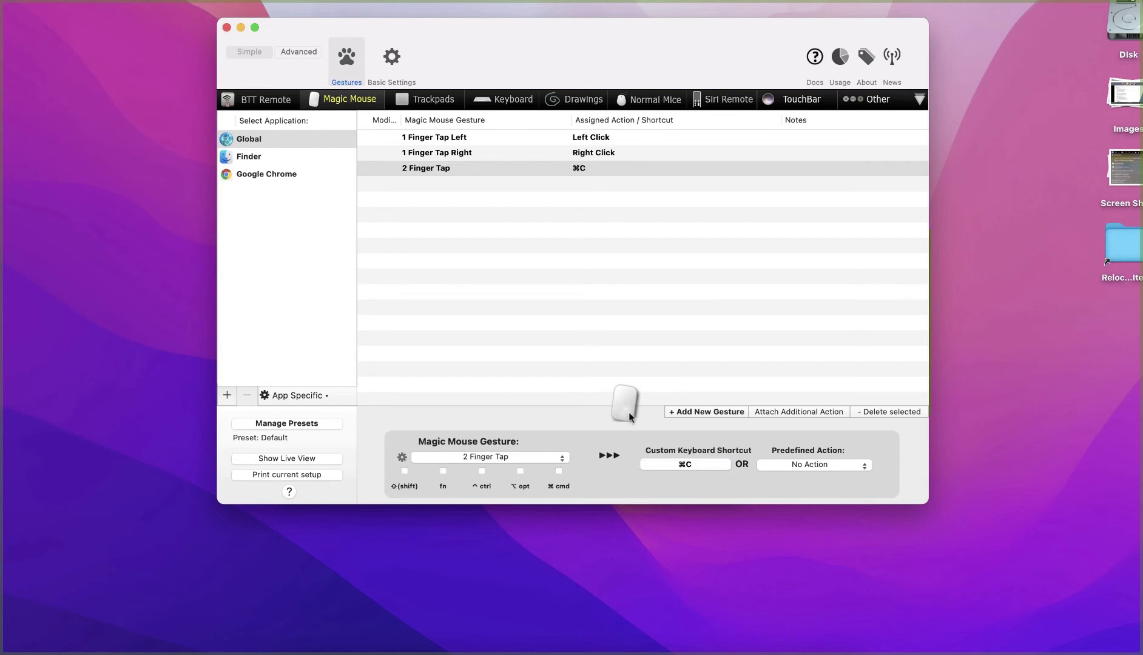
pyautogui.click(792, 464)
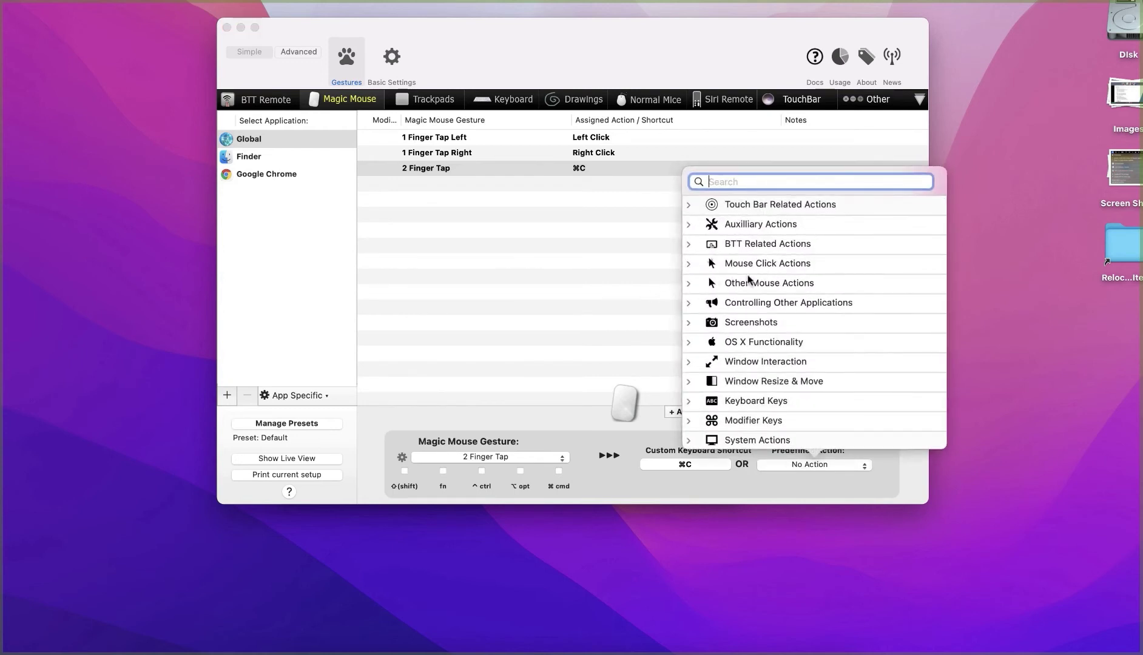
# Browse the Utility Actions and Screenshots action categories, keeping 2 Finger Tap as the gesture
pyautogui.scroll(-2, 757, 280)
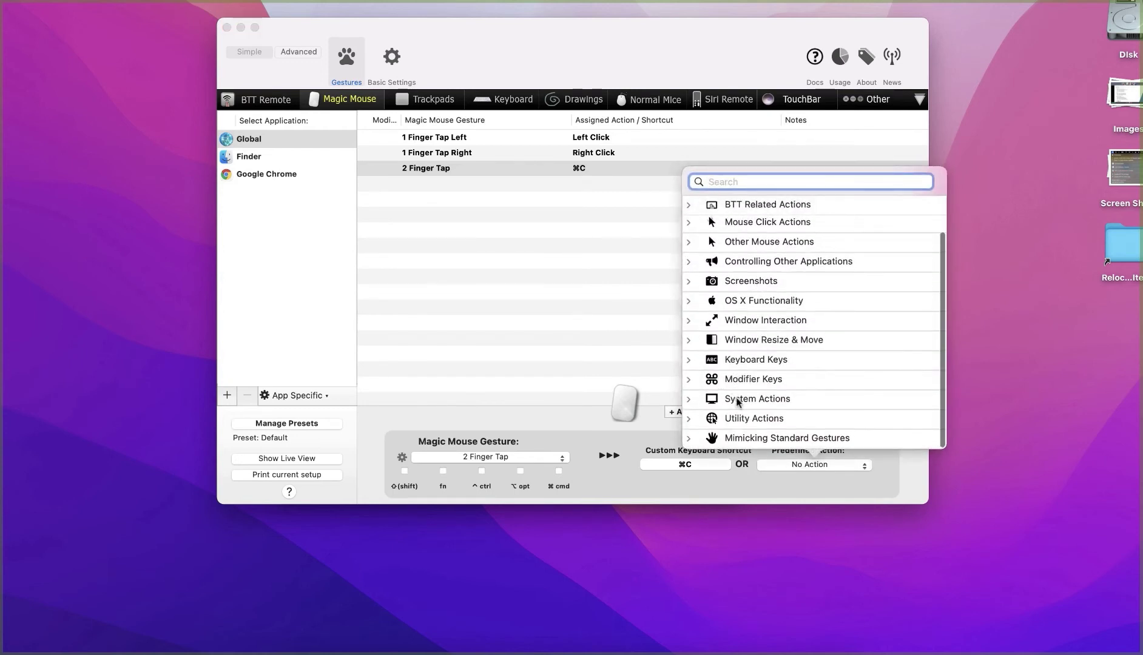
pyautogui.click(689, 420)
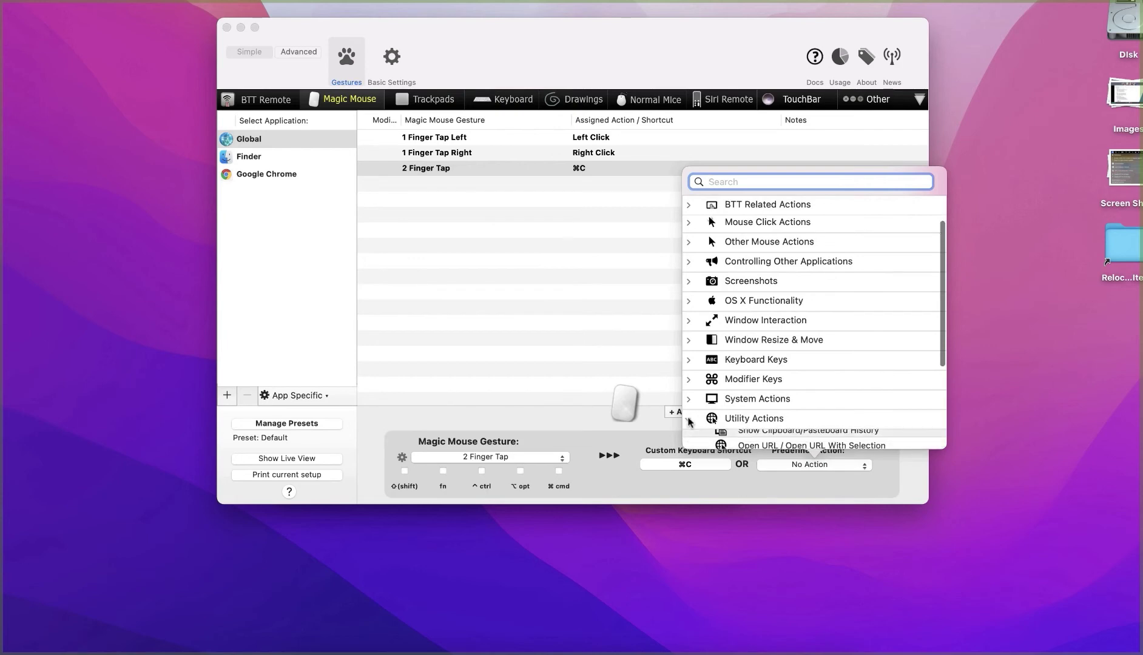
pyautogui.scroll(-3, 704, 407)
pyautogui.scroll(6, 707, 399)
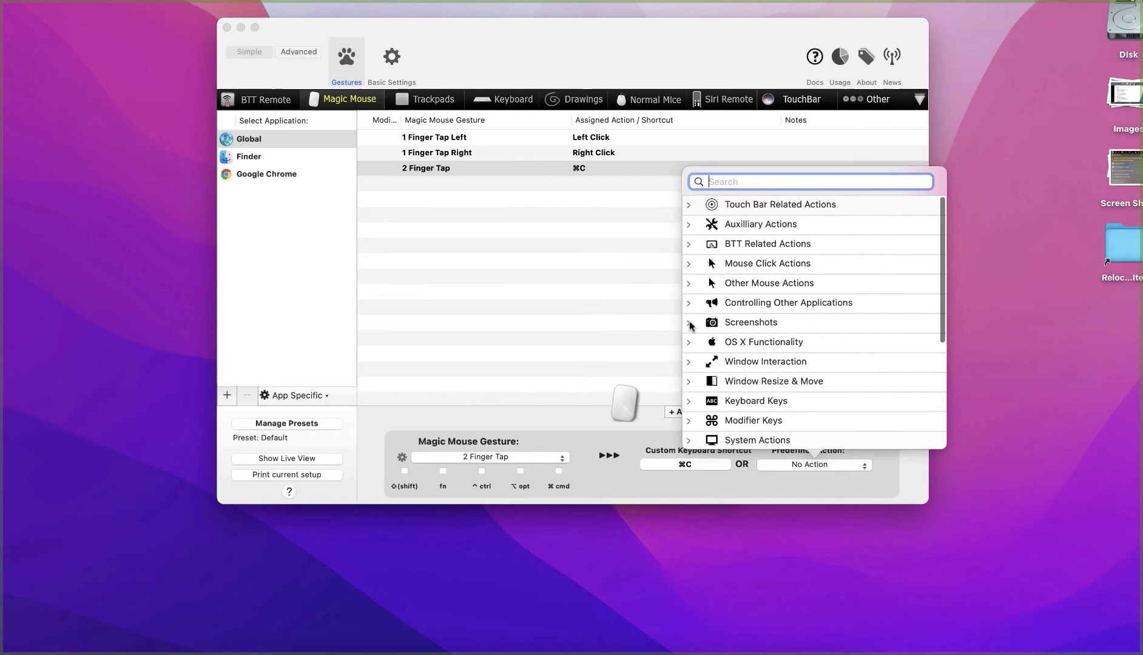
pyautogui.click(692, 323)
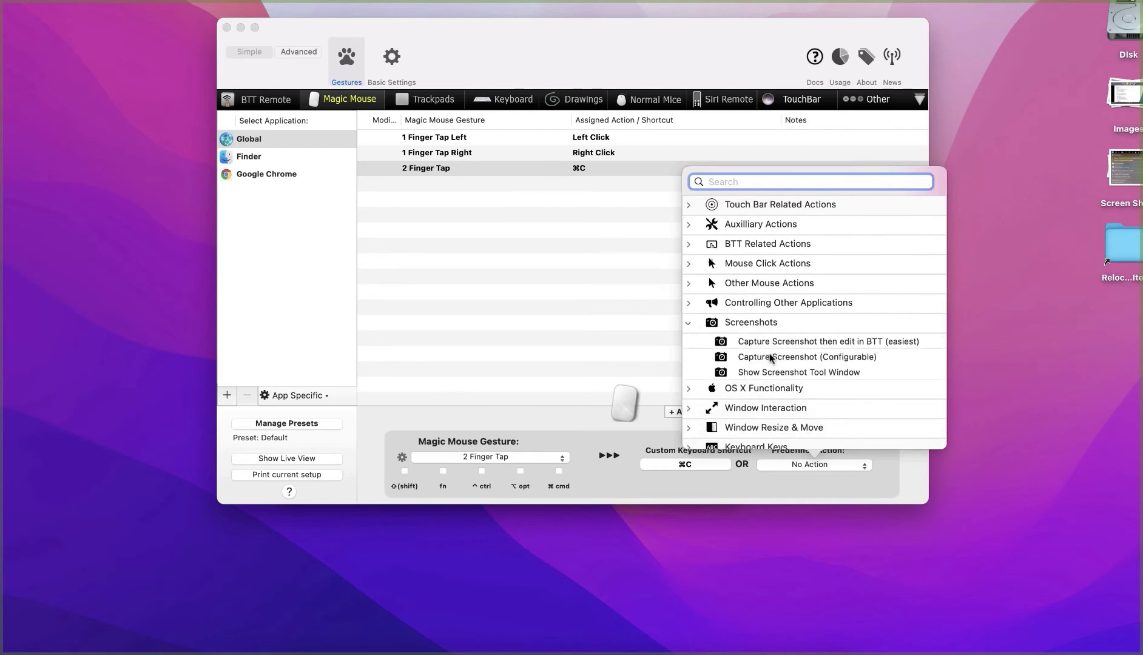
pyautogui.click(520, 461)
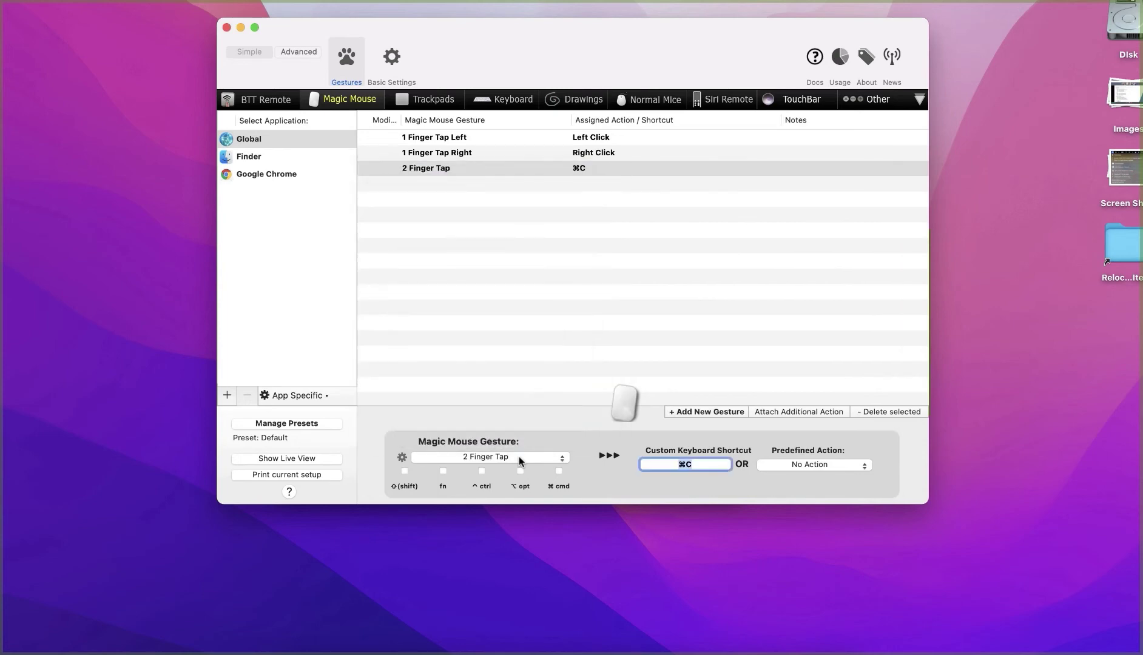
pyautogui.click(520, 461)
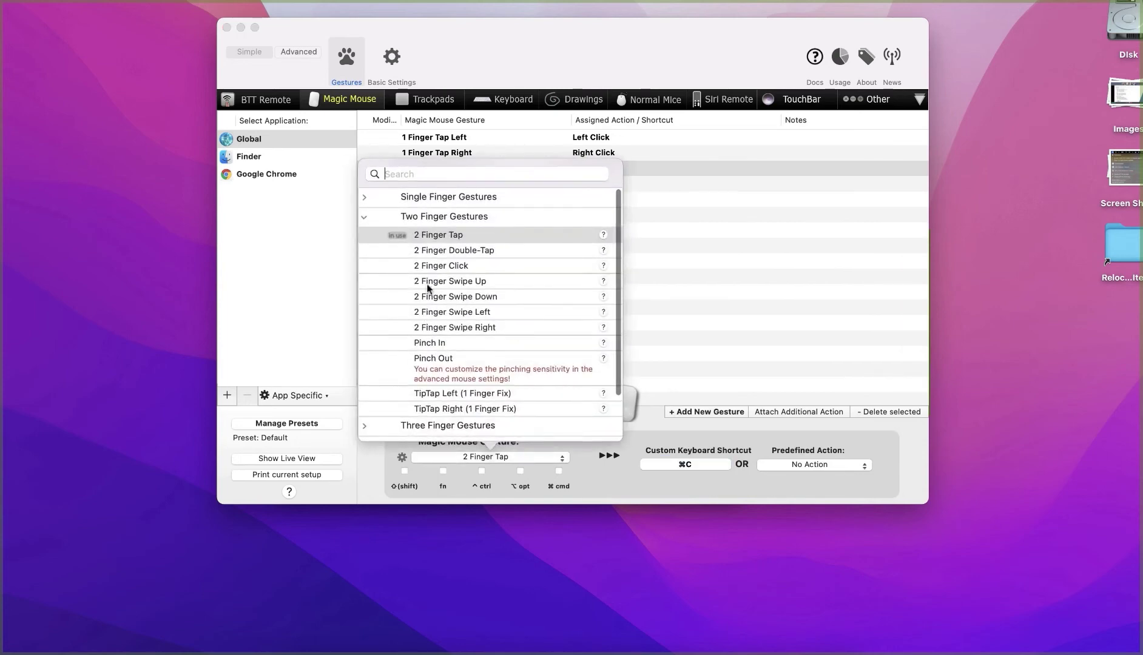
pyautogui.click(403, 237)
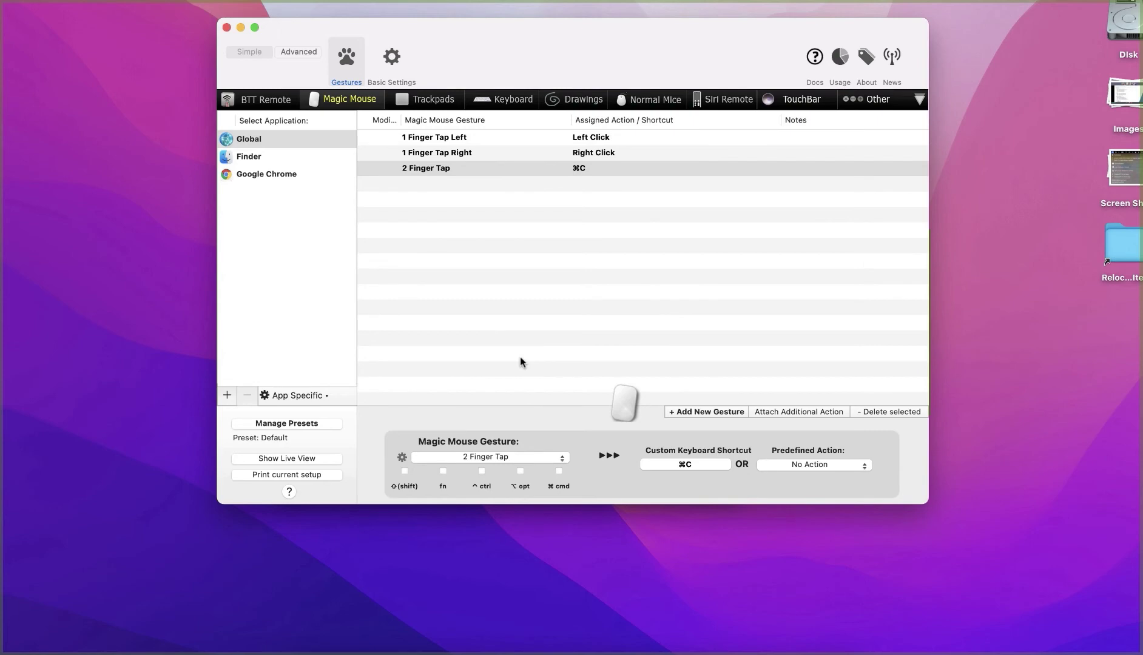
# Assign Capture Screenshot then edit in BTT (easiest) to 2 Finger Tap, then cancel a test screenshot
pyautogui.click(779, 466)
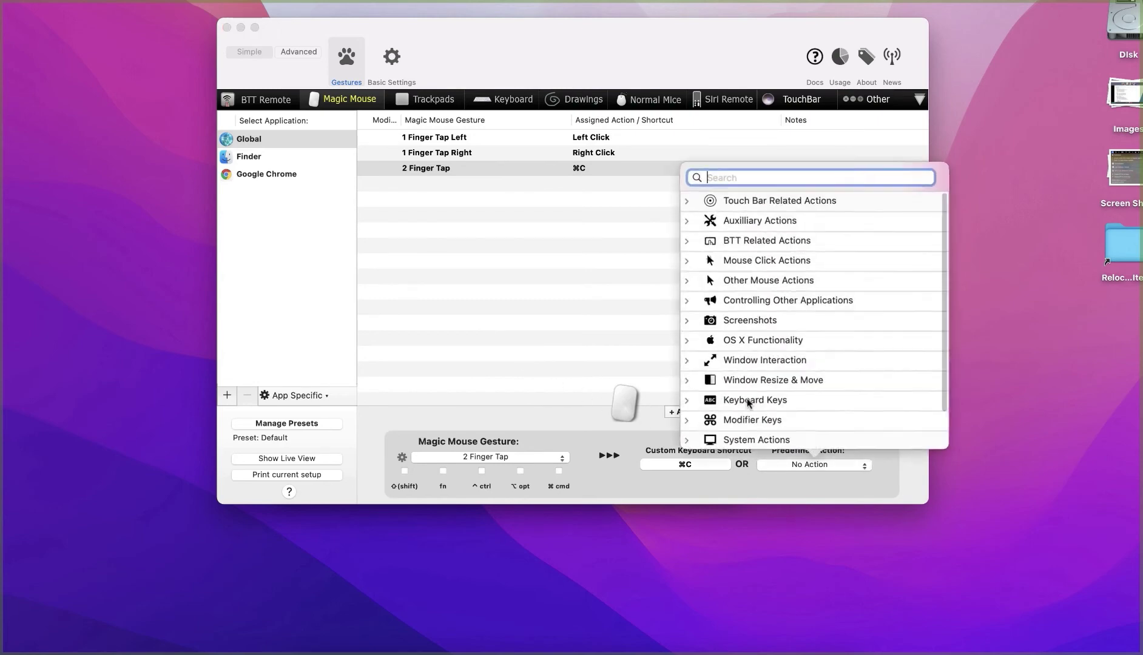
pyautogui.click(707, 326)
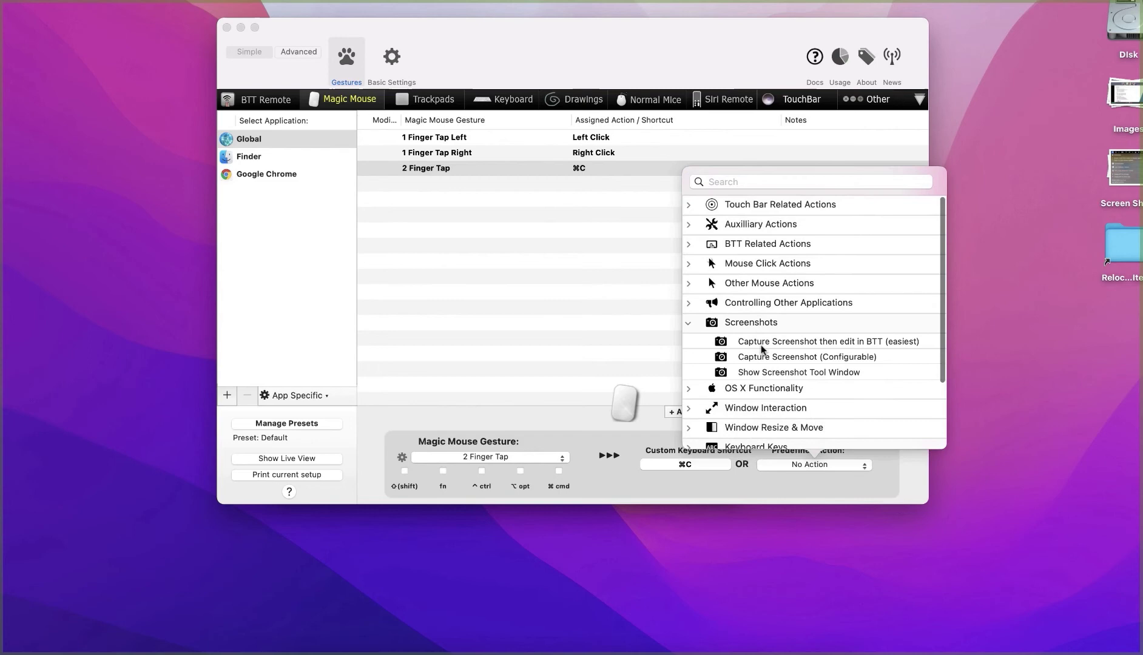
pyautogui.click(761, 345)
pyautogui.click(482, 173)
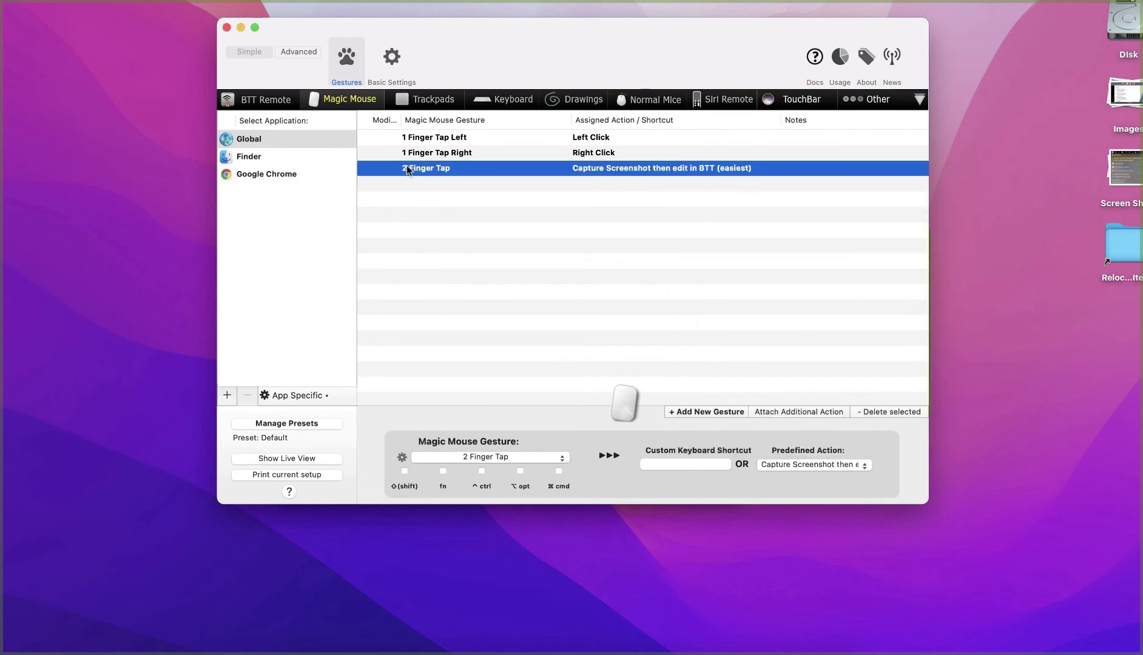
pyautogui.click(525, 456)
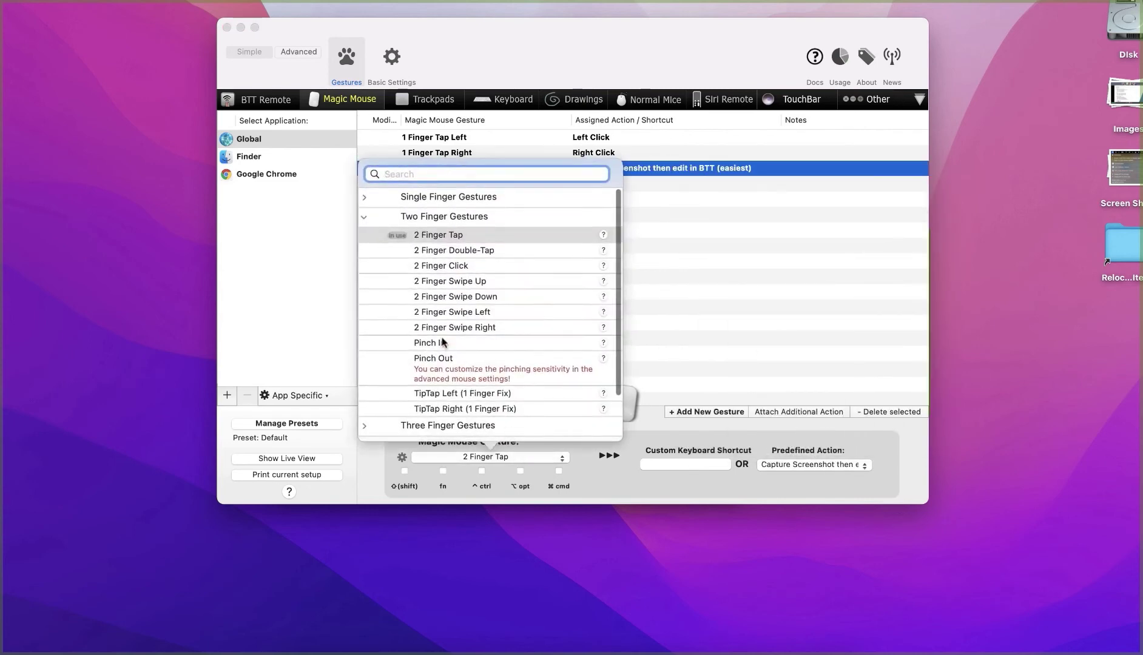
pyautogui.click(363, 218)
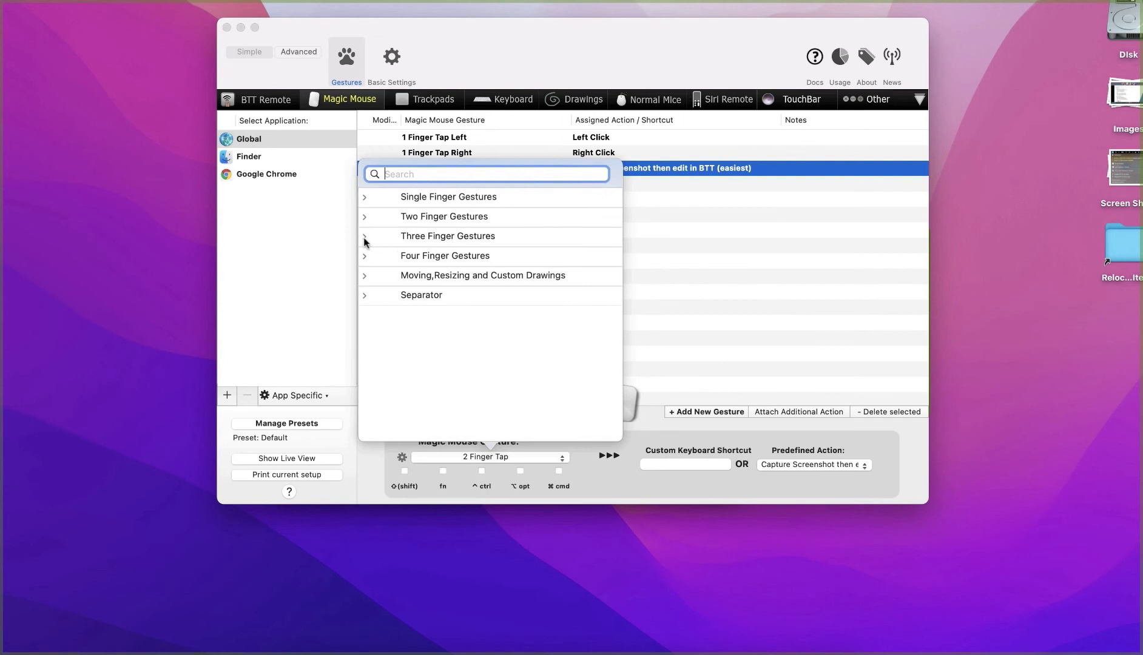
pyautogui.press('super+shift+4')
pyautogui.press('Escape')
pyautogui.press('Escape')
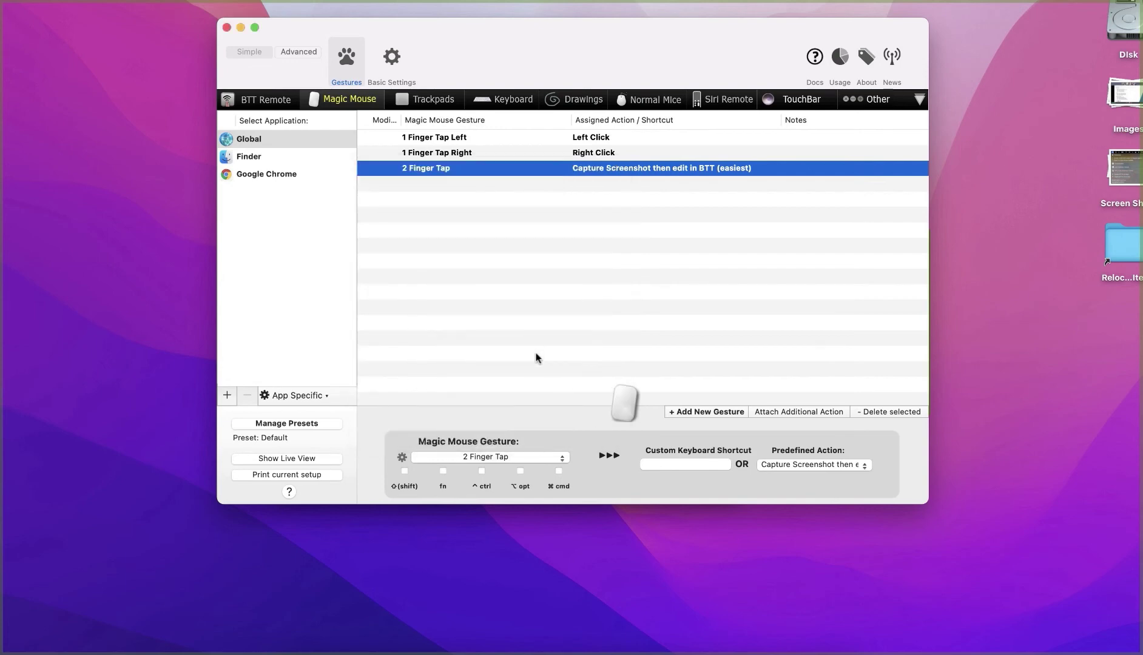
# Add four empty gesture entries to the Magic Mouse list
pyautogui.click(407, 168)
pyautogui.click(701, 411)
pyautogui.click(699, 411)
pyautogui.click(699, 410)
pyautogui.click(699, 410)
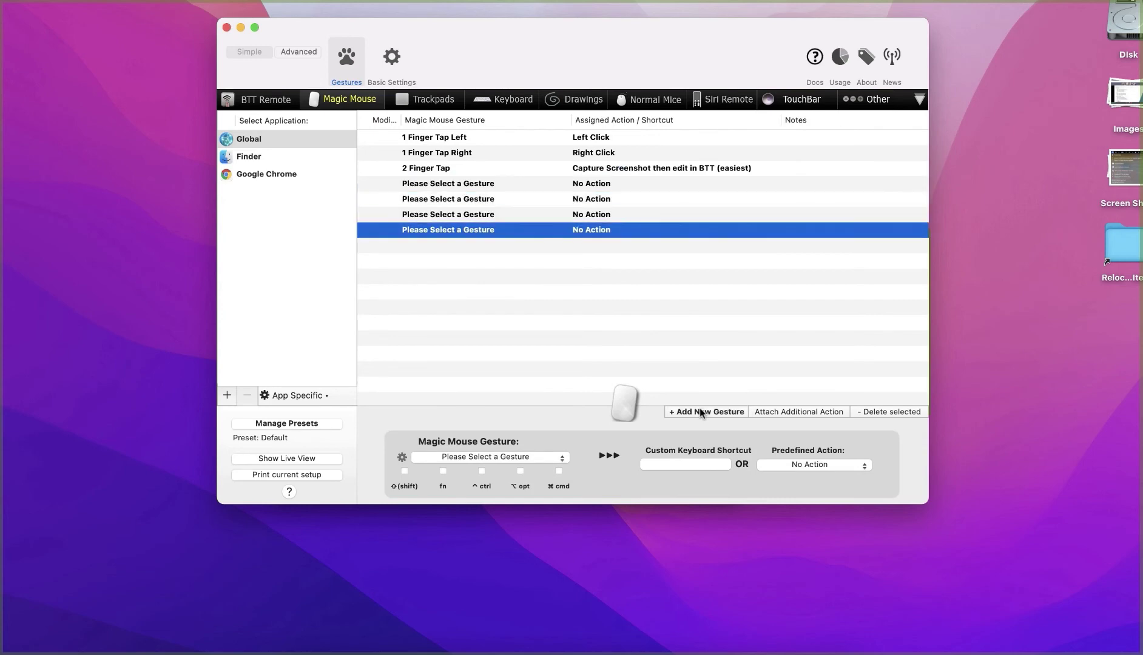
pyautogui.click(699, 410)
pyautogui.click(699, 410)
pyautogui.click(699, 410)
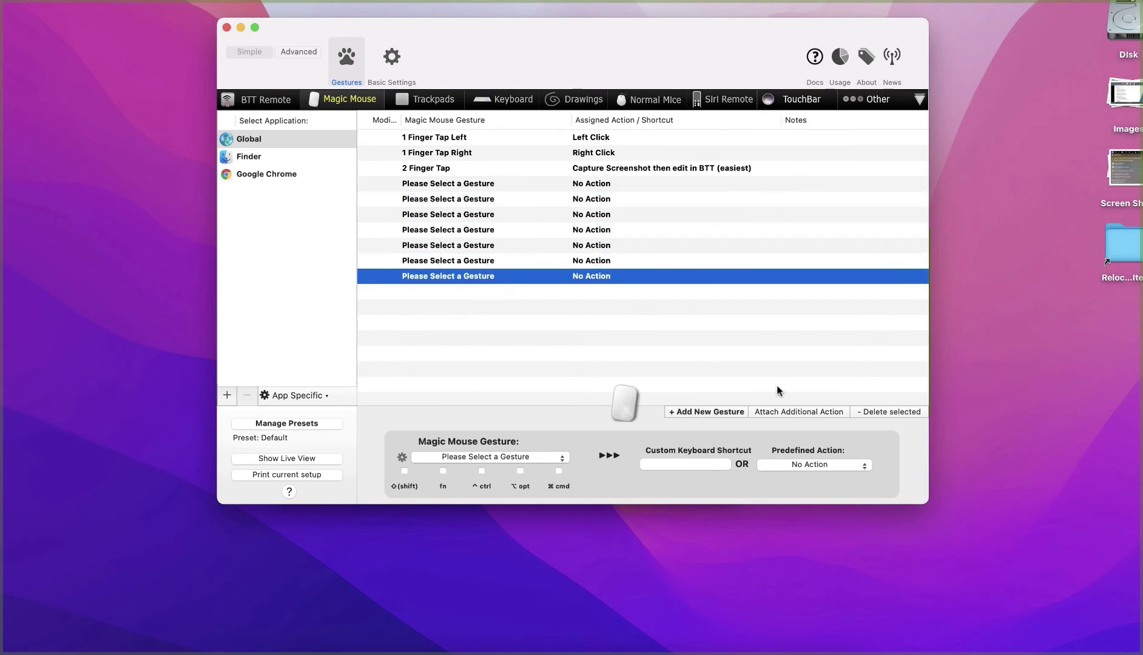
# Delete the 2 Finger Tap gesture and every empty entry, leaving 1 Finger Tap Left and Right
pyautogui.click(591, 168)
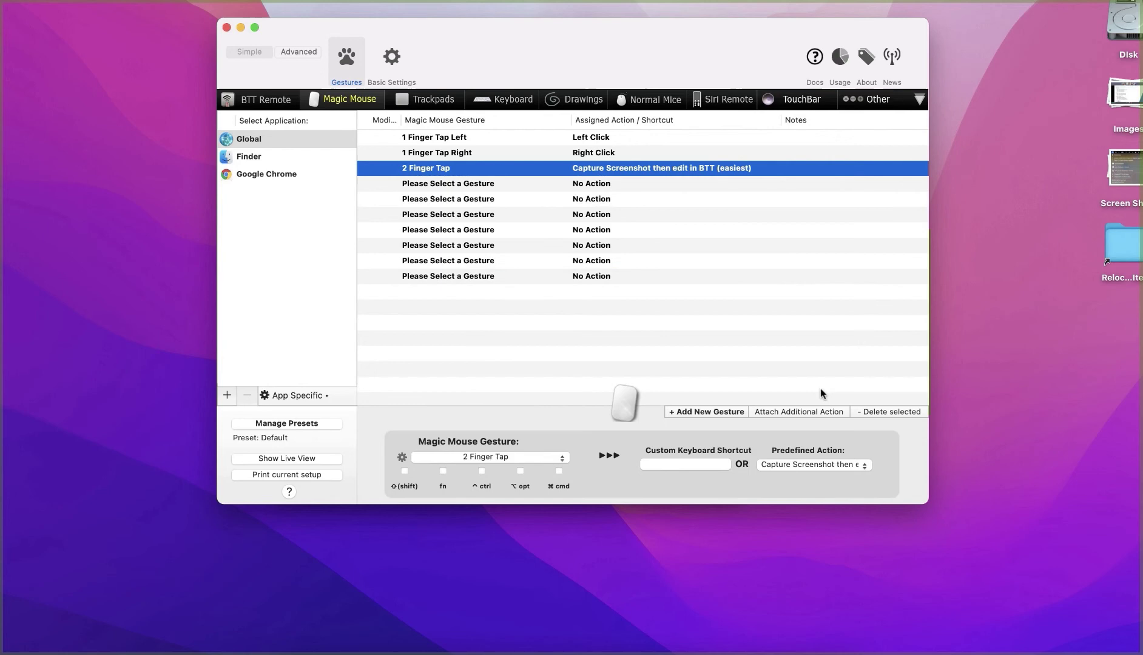
pyautogui.click(873, 411)
pyautogui.click(873, 412)
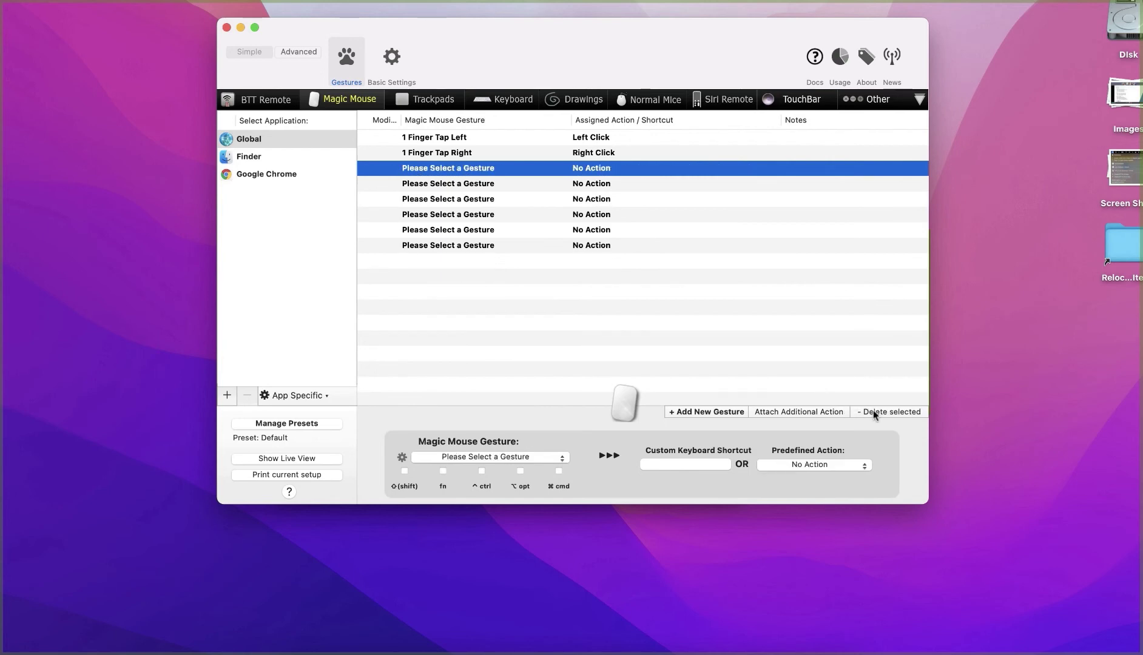
pyautogui.click(873, 411)
pyautogui.click(873, 412)
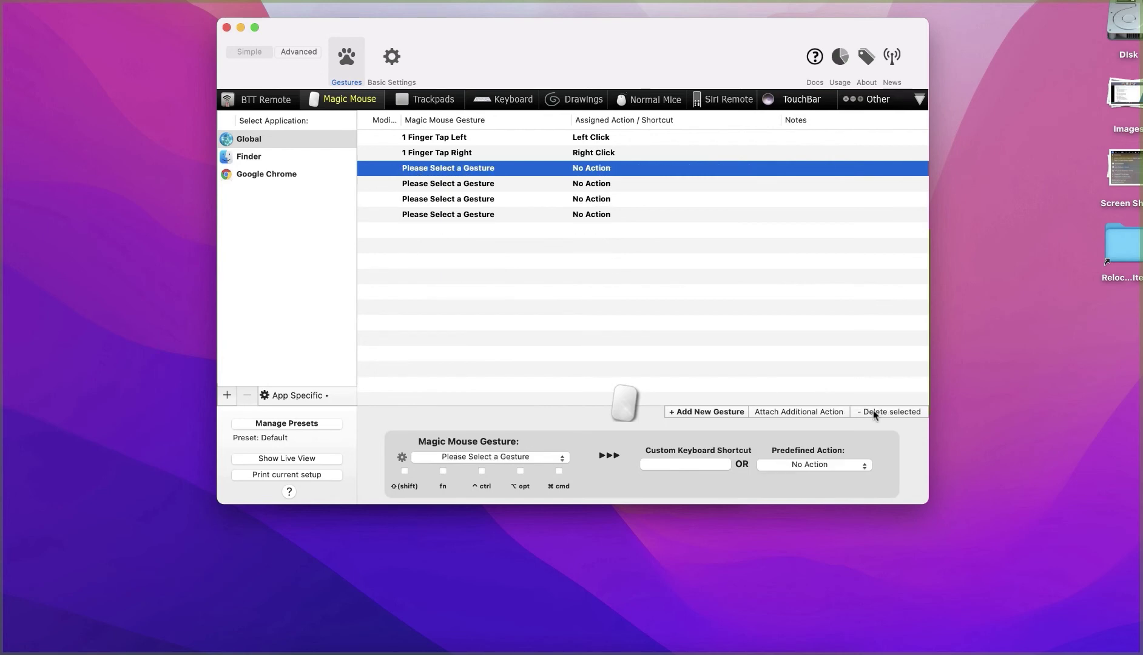
pyautogui.click(873, 411)
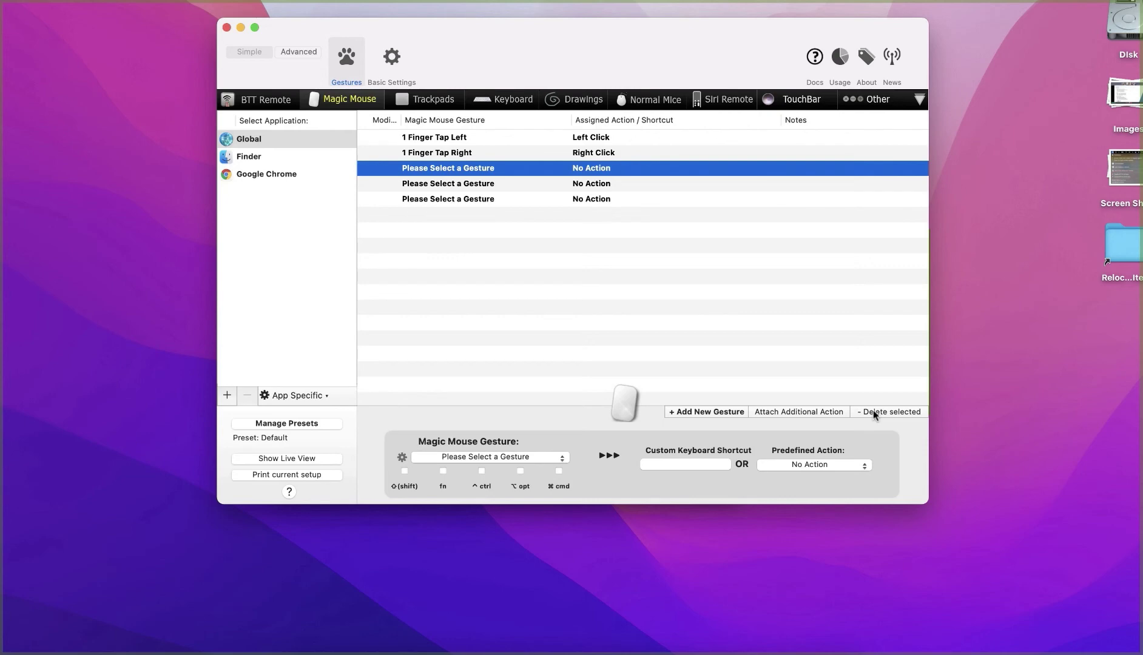
pyautogui.click(873, 411)
pyautogui.click(873, 412)
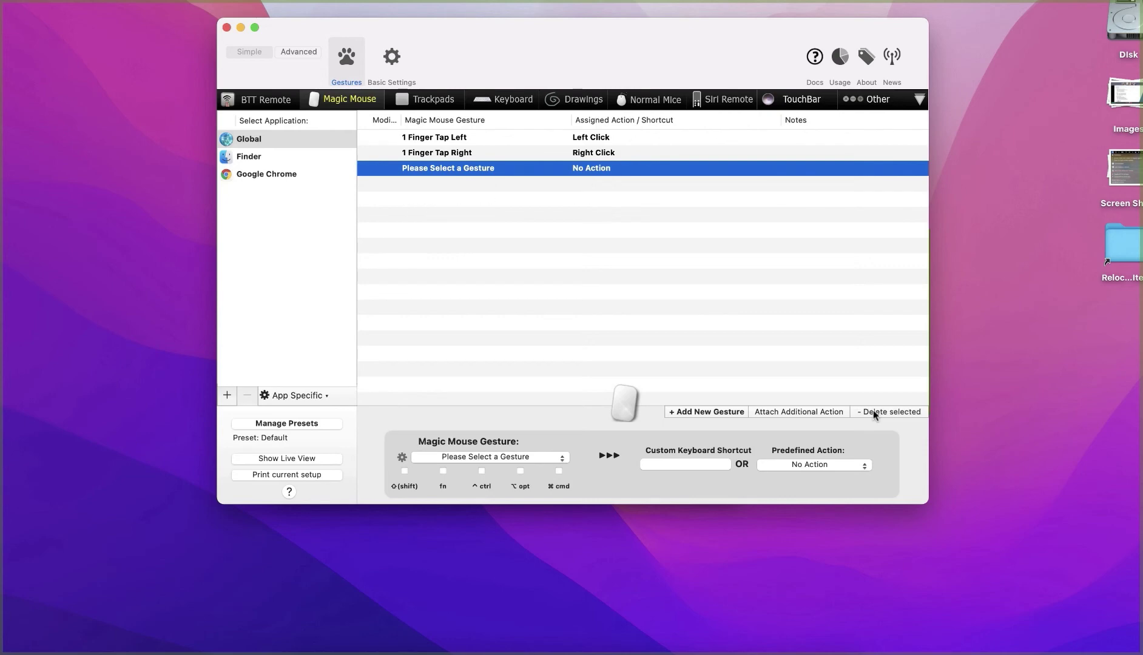
pyautogui.click(873, 412)
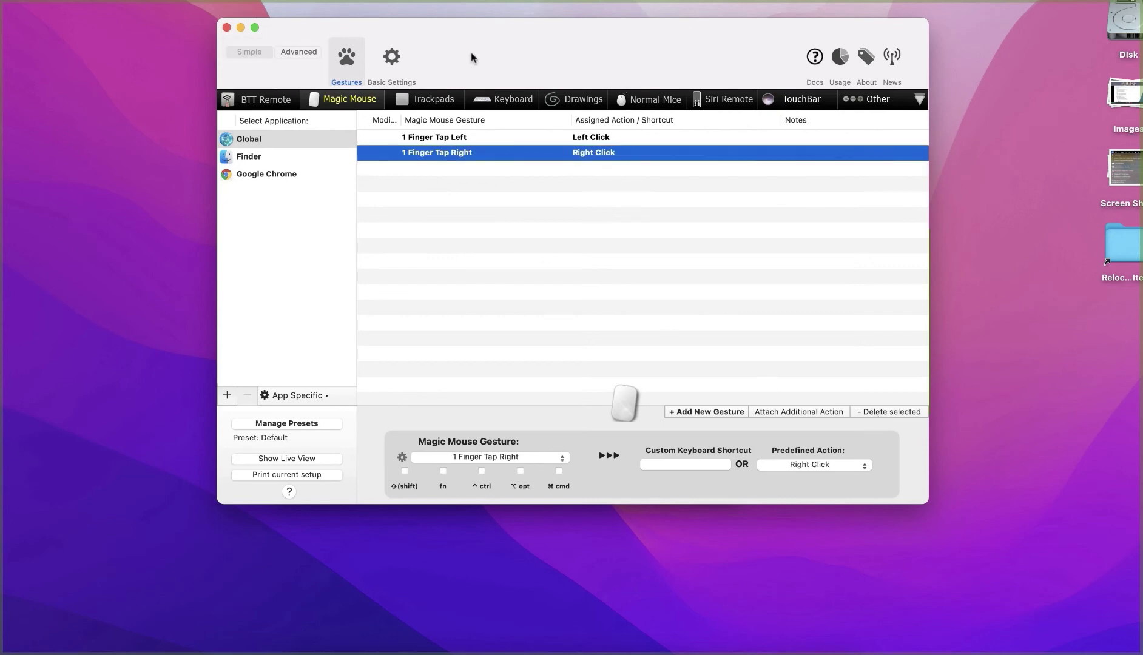
pyautogui.click(407, 58)
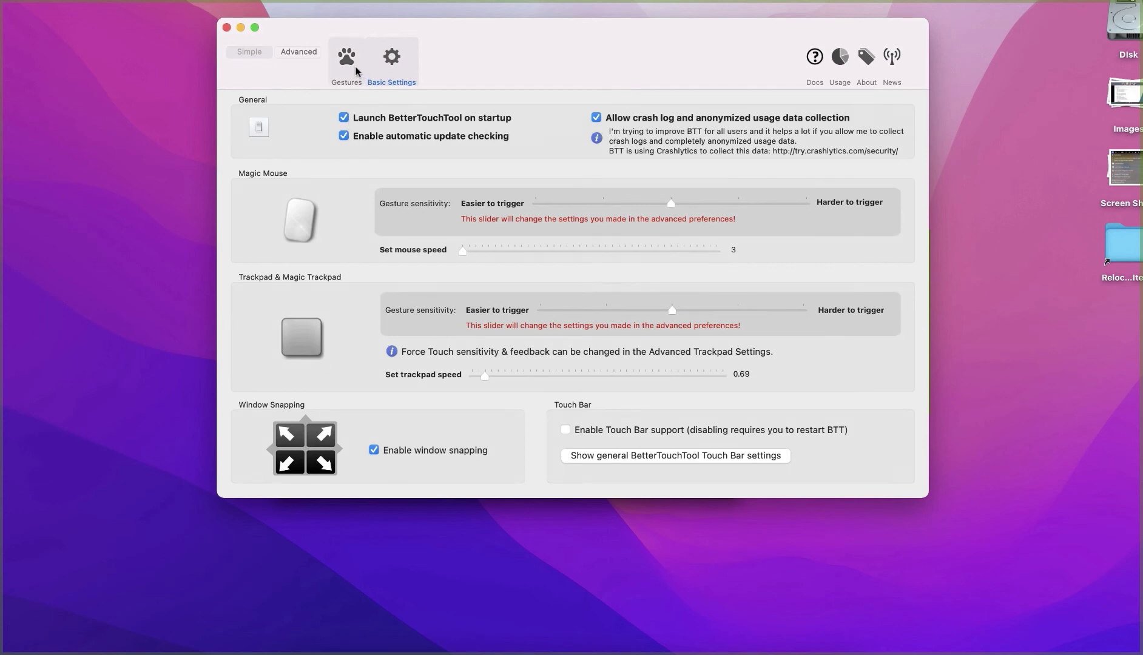
pyautogui.click(842, 69)
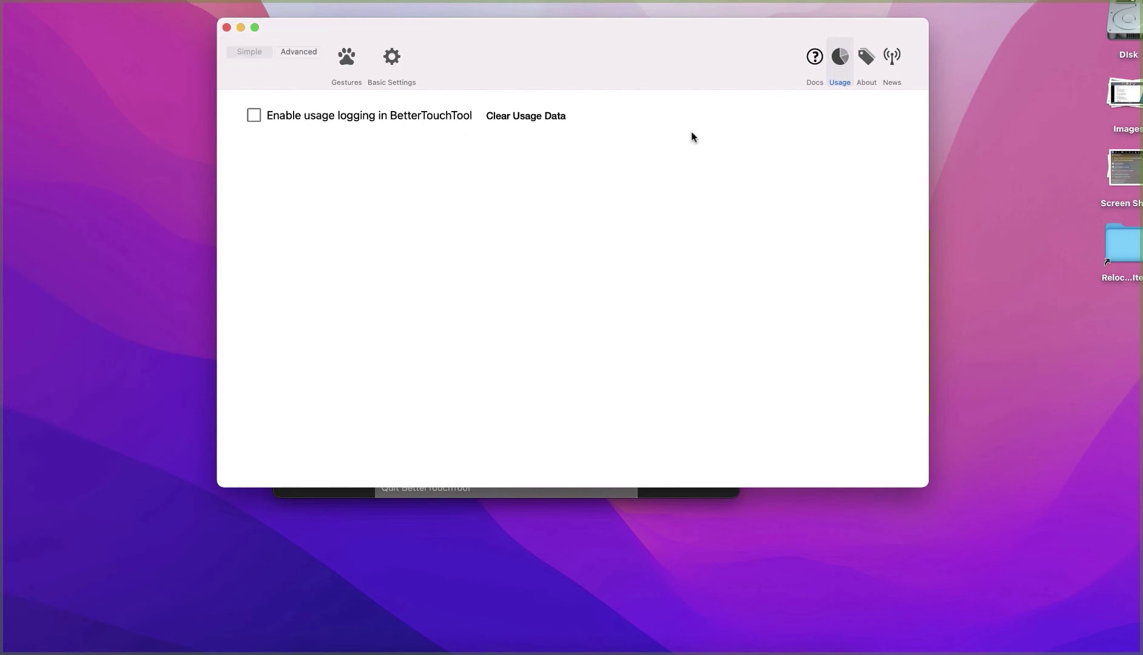
pyautogui.click(353, 69)
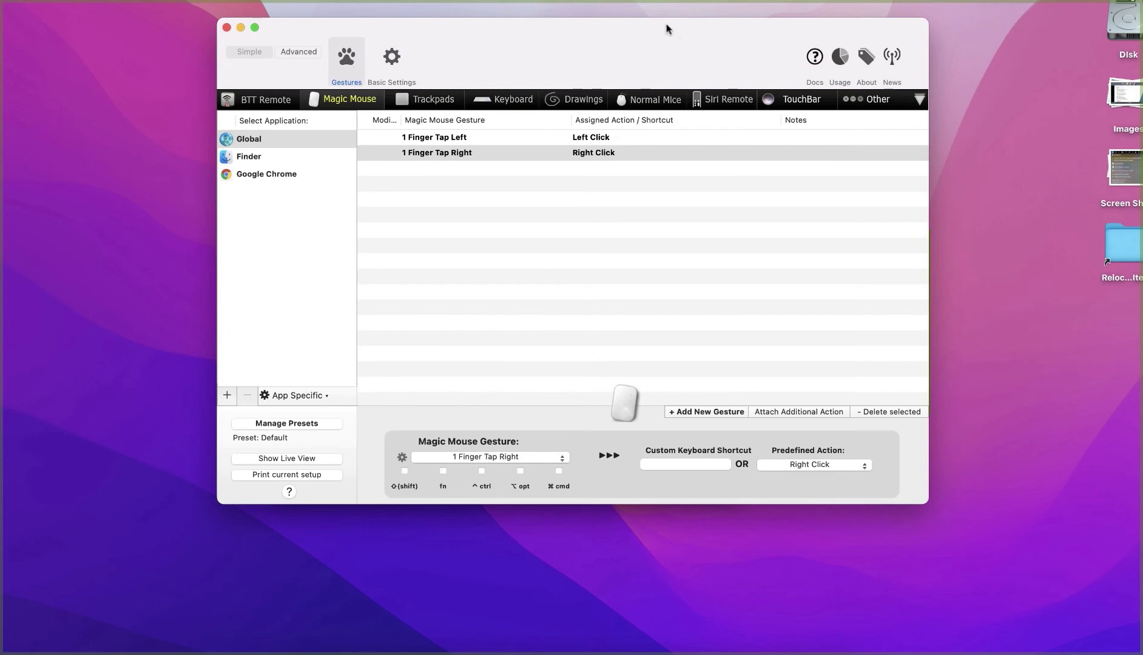
# Reposition the window and view the Trackpads, Keyboard, Normal Mice and Siri Remote settings
pyautogui.moveTo(667, 28); pyautogui.dragTo(637, 62)
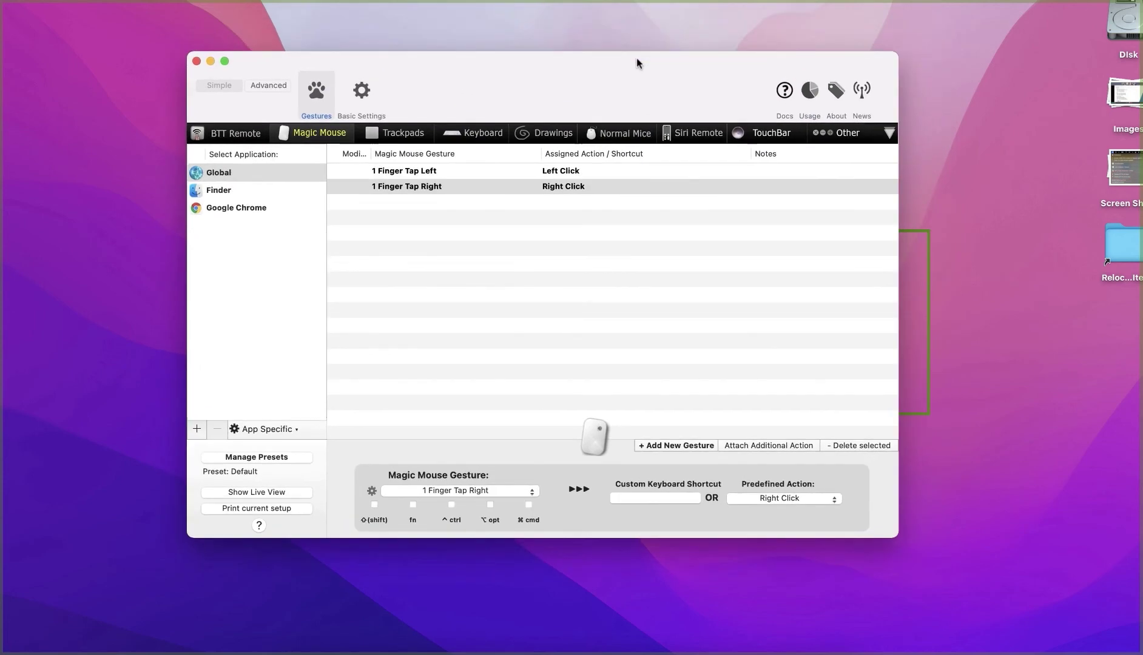
pyautogui.click(402, 135)
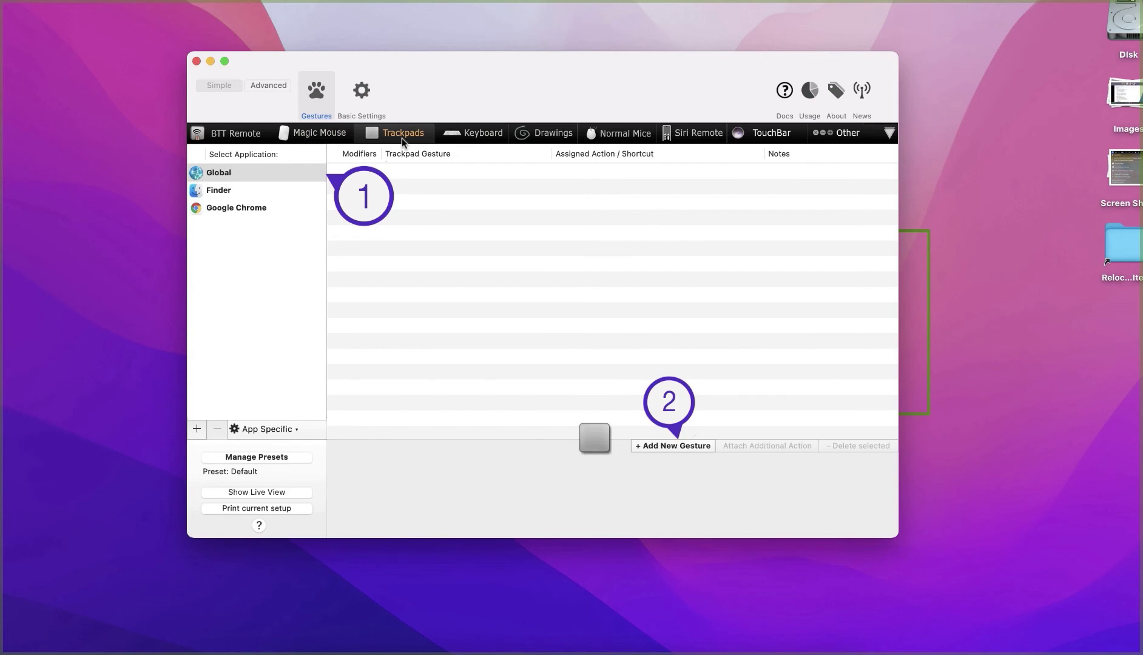
pyautogui.click(461, 139)
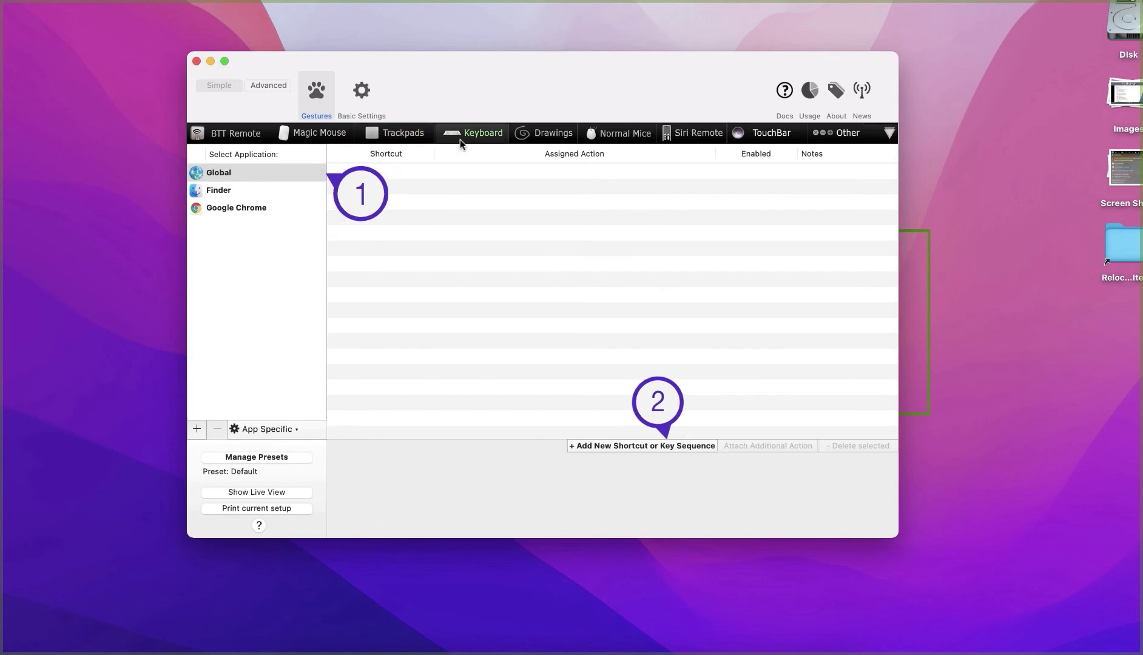
pyautogui.click(627, 134)
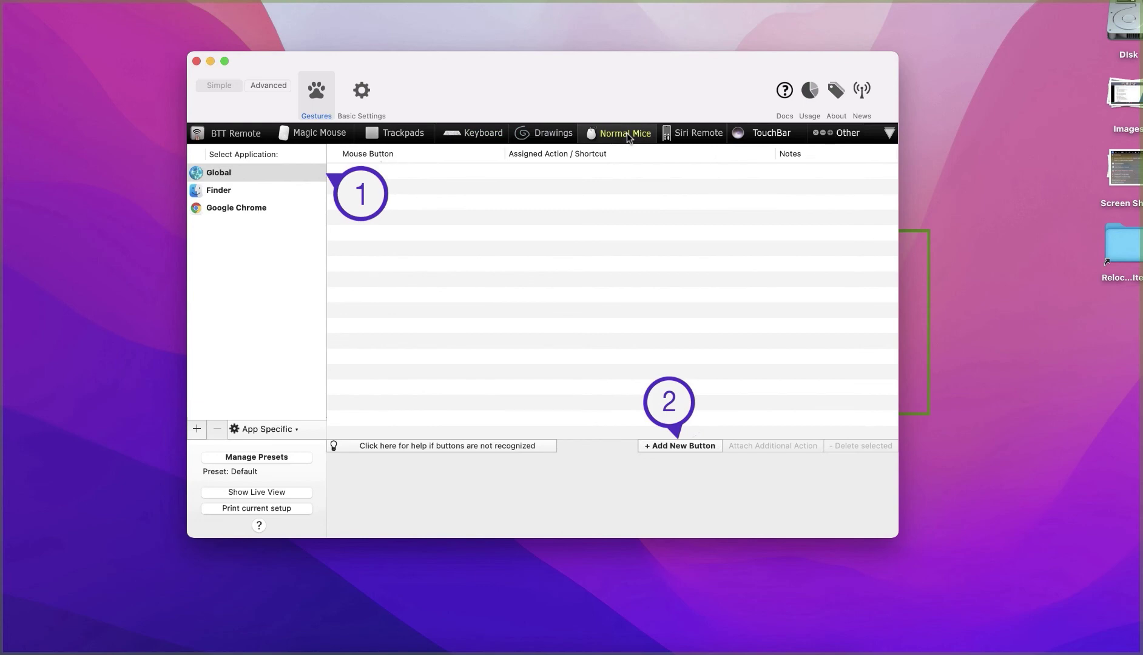
pyautogui.click(684, 137)
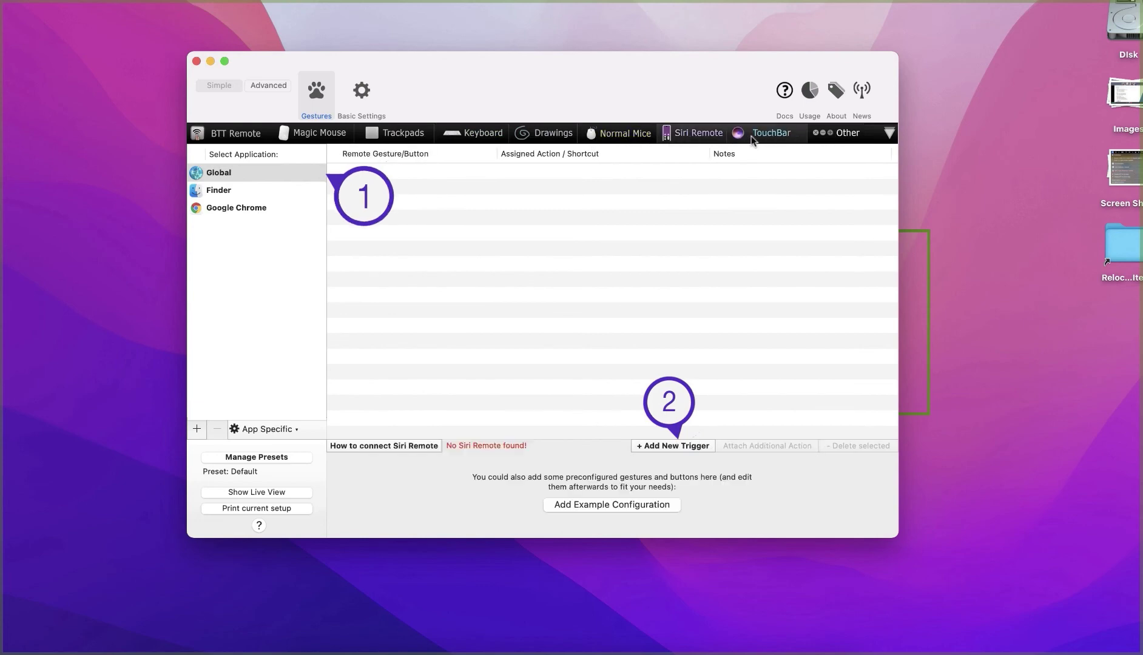
# View the BTT Remote, Magic Mouse, Trackpads, Normal Mice and Other tabs, then the About page
pyautogui.click(232, 134)
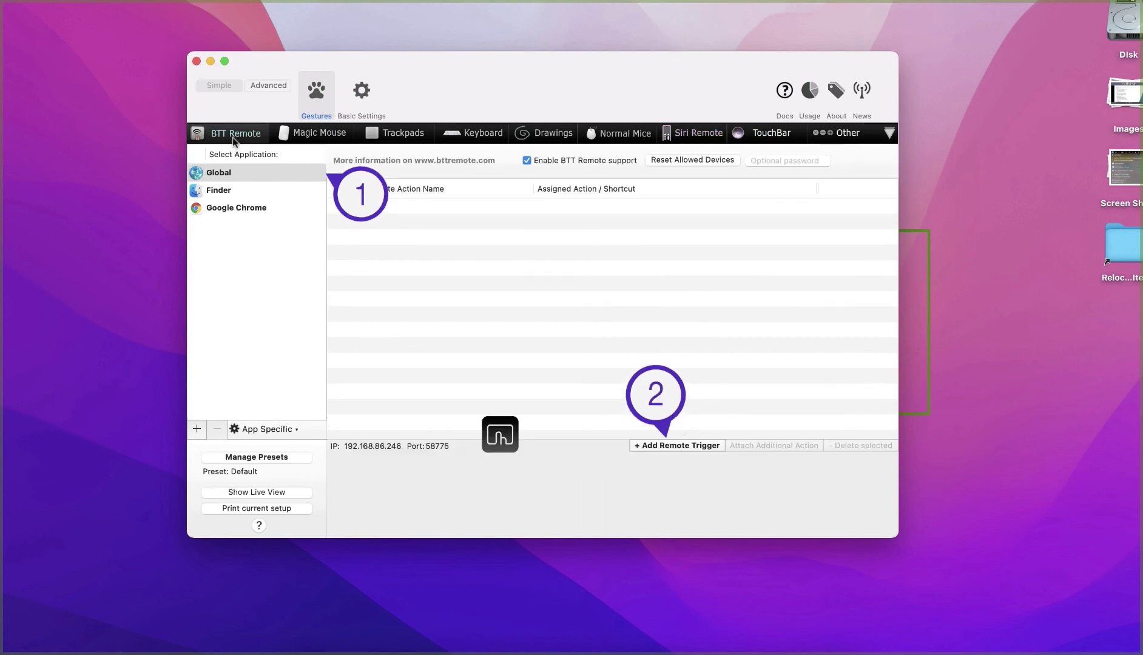
pyautogui.click(310, 134)
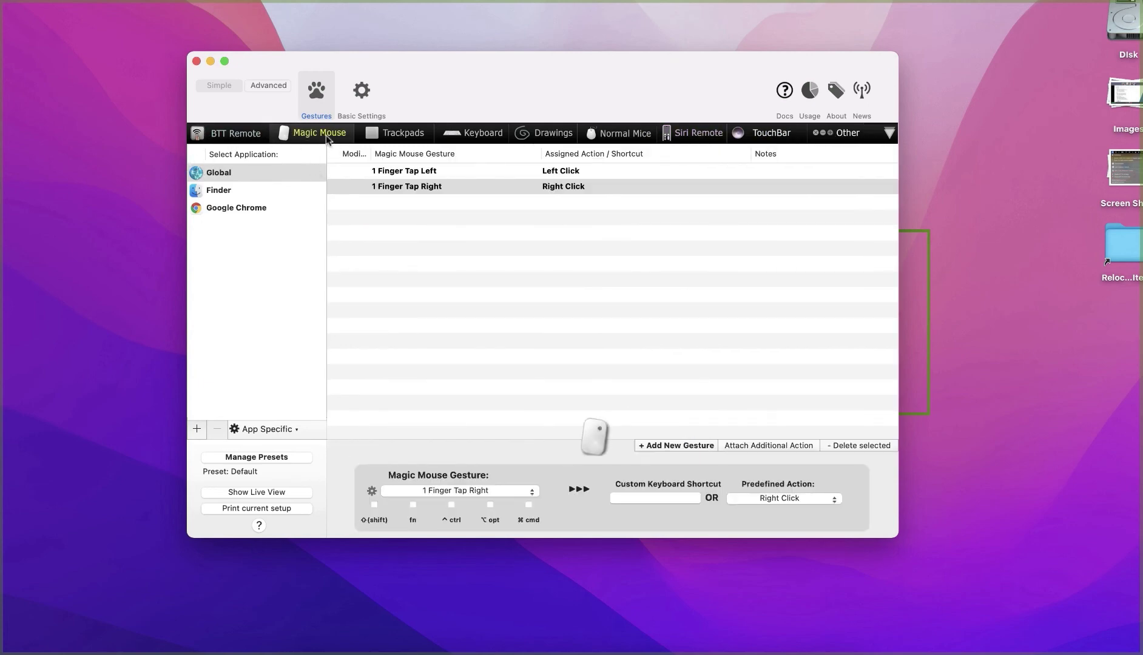
pyautogui.click(394, 138)
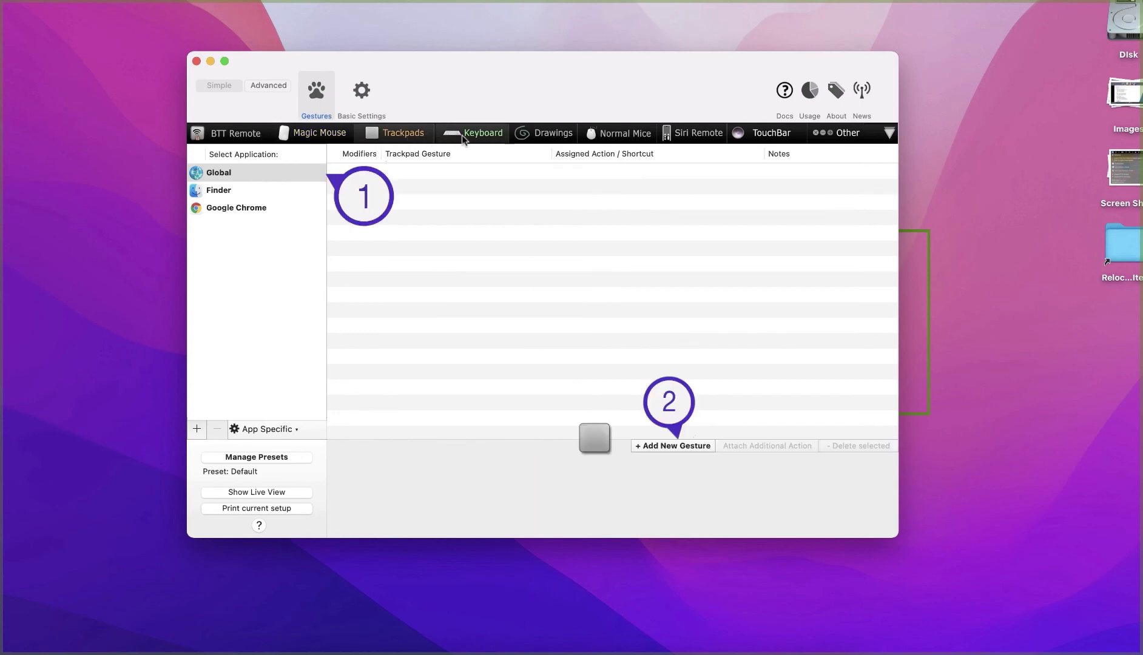
pyautogui.click(637, 135)
pyautogui.click(847, 136)
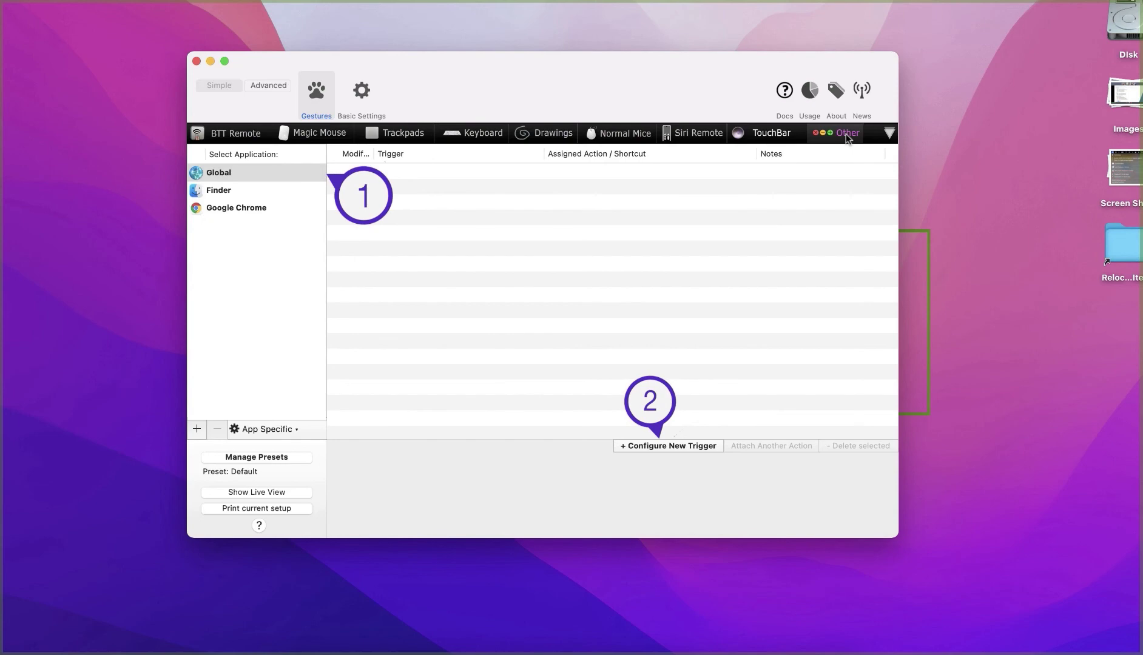
pyautogui.click(835, 92)
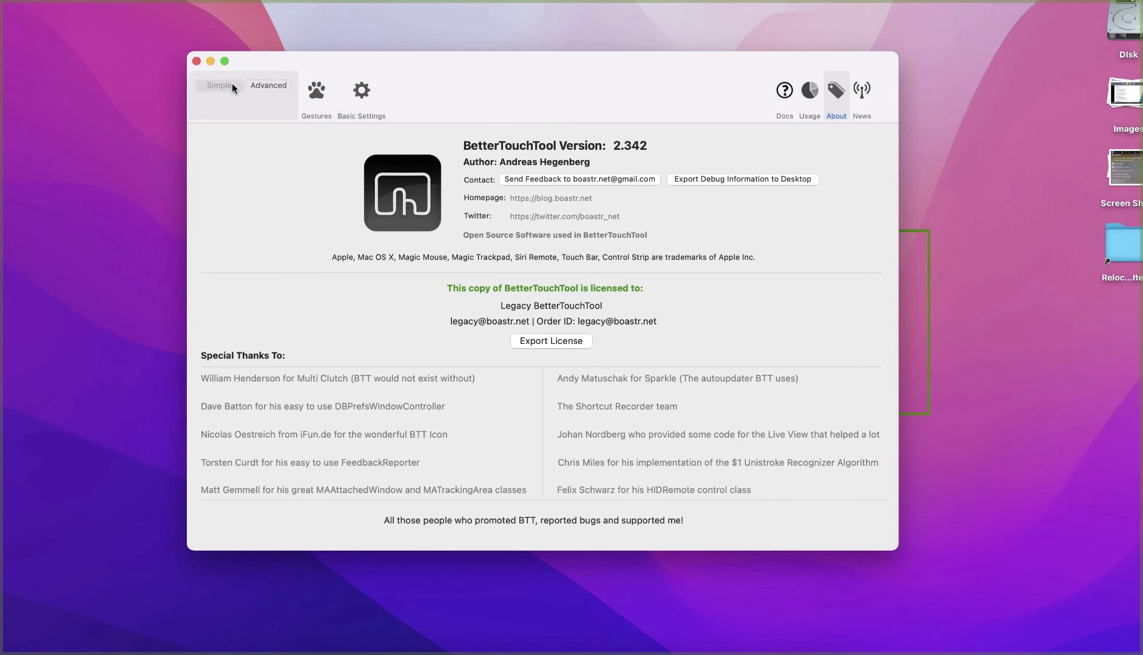
# Glance at the full-screen folivora.ai page, close BetterTouchTool's About window, and scroll folivora.ai to the top
pyautogui.hotkey('ctrl', 'Right')
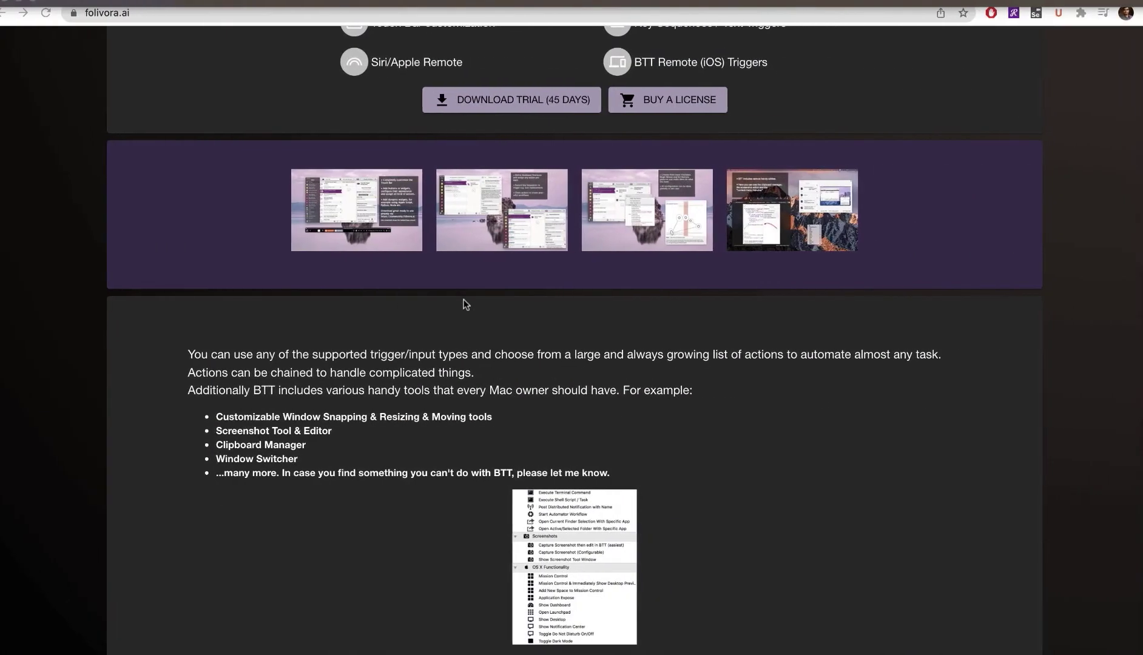
pyautogui.scroll(3, 501, 245)
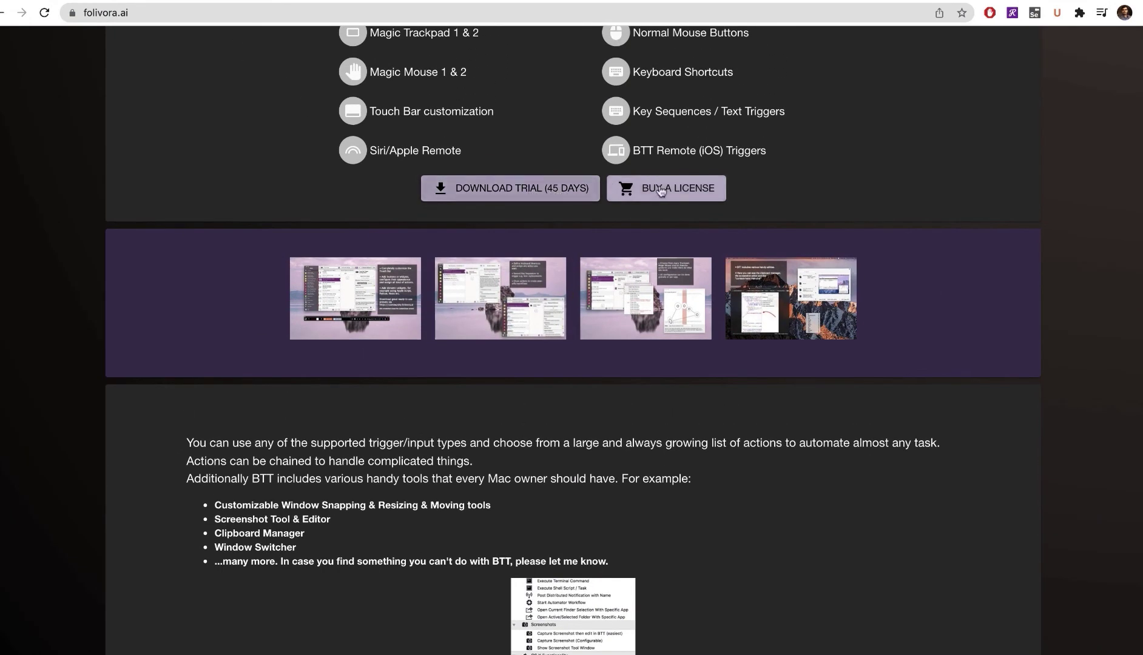
pyautogui.hotkey('ctrl', 'Left')
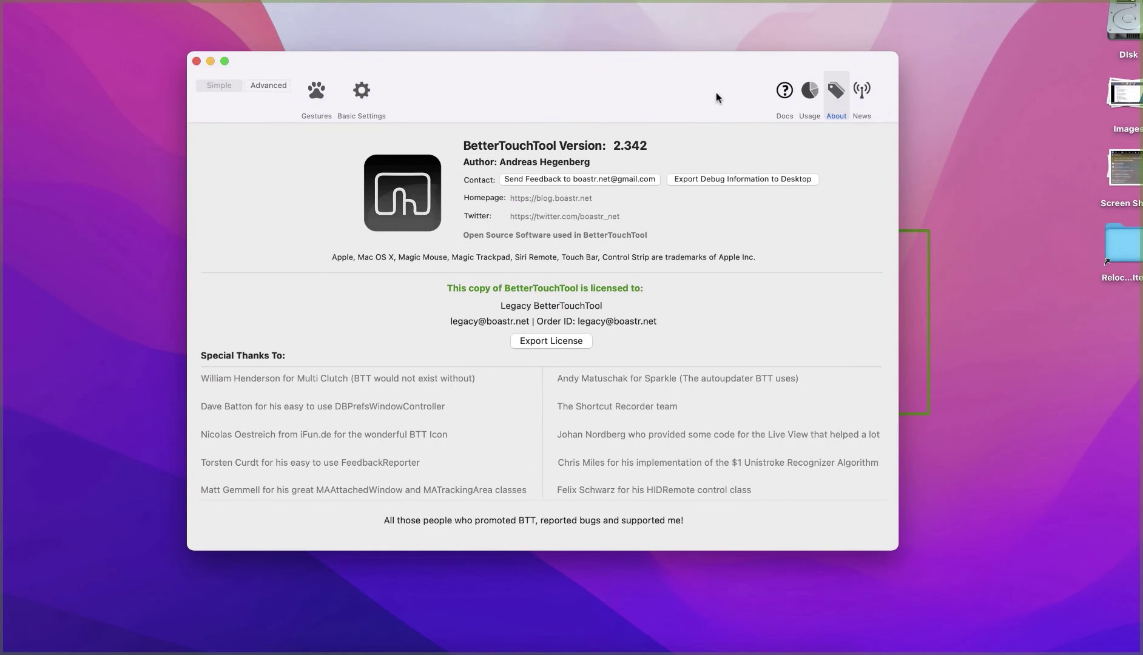
pyautogui.click(193, 60)
pyautogui.hotkey('ctrl', 'Right')
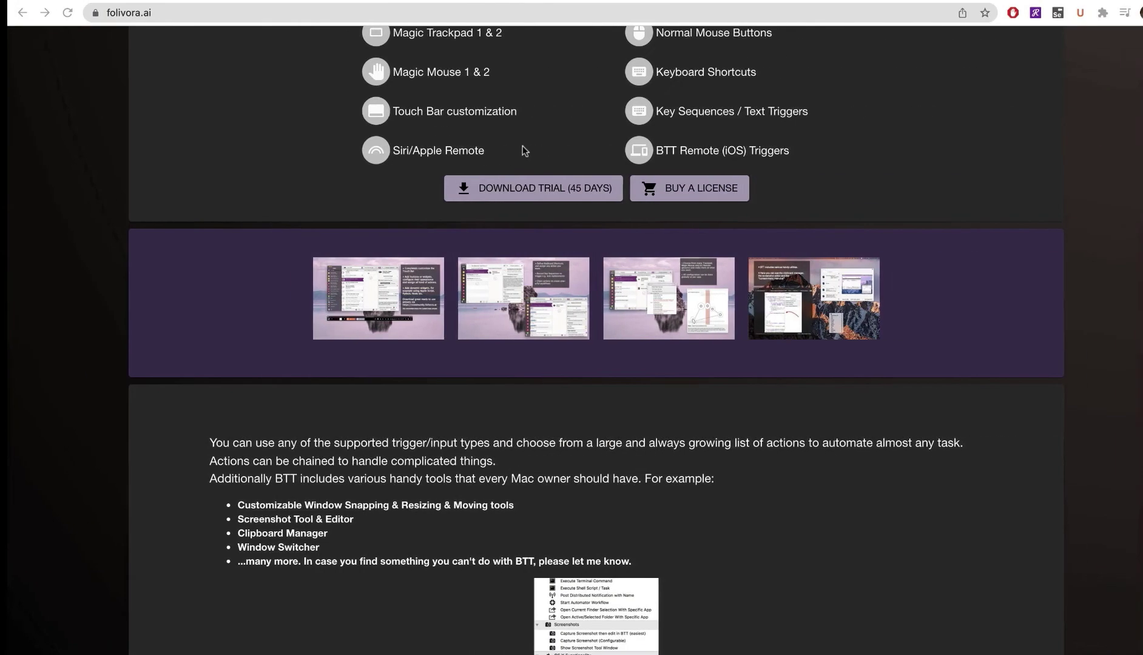
pyautogui.scroll(2, 512, 136)
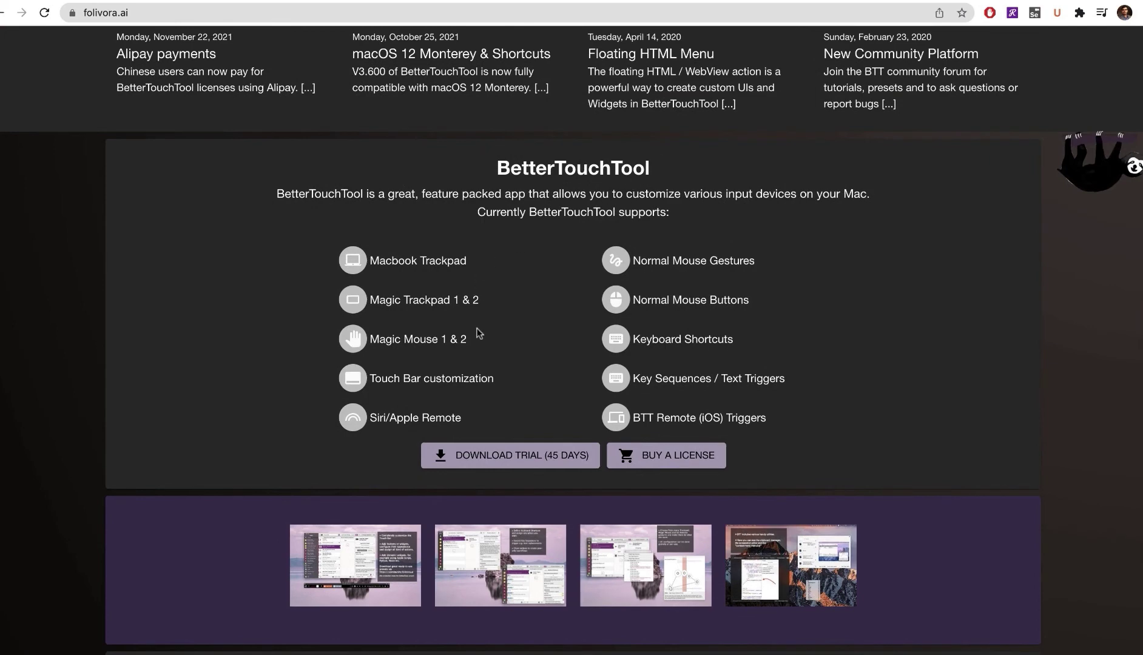
pyautogui.scroll(2, 481, 349)
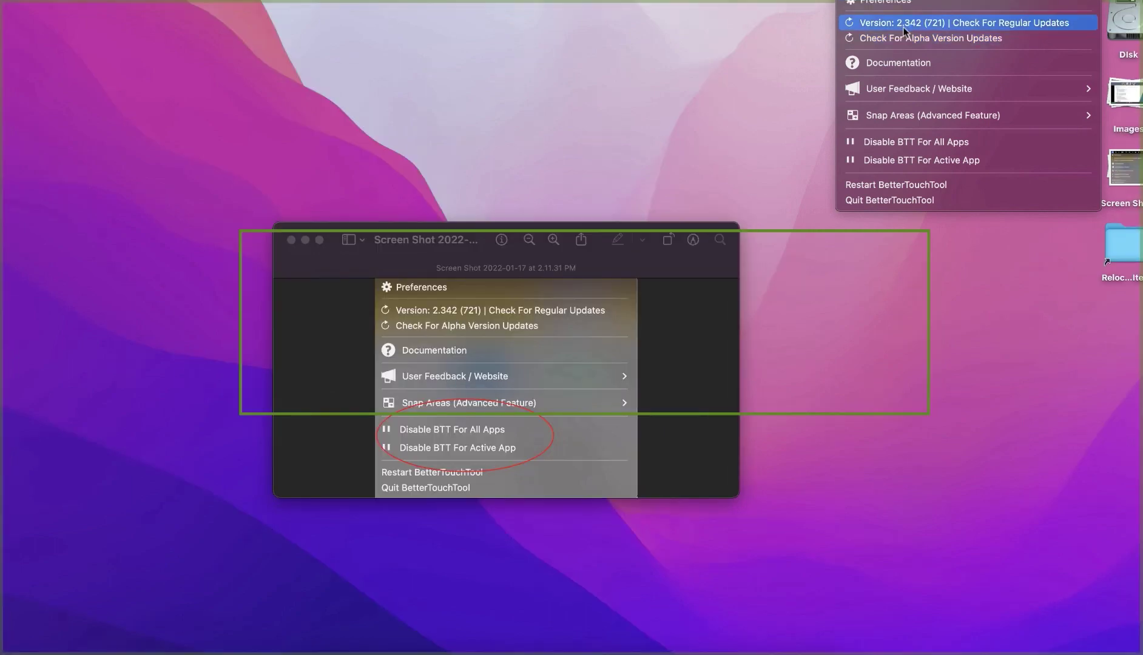
# Skip the offered 3.401 update, then toggle BetterTouchTool off and back on for all apps
pyautogui.click(905, 28)
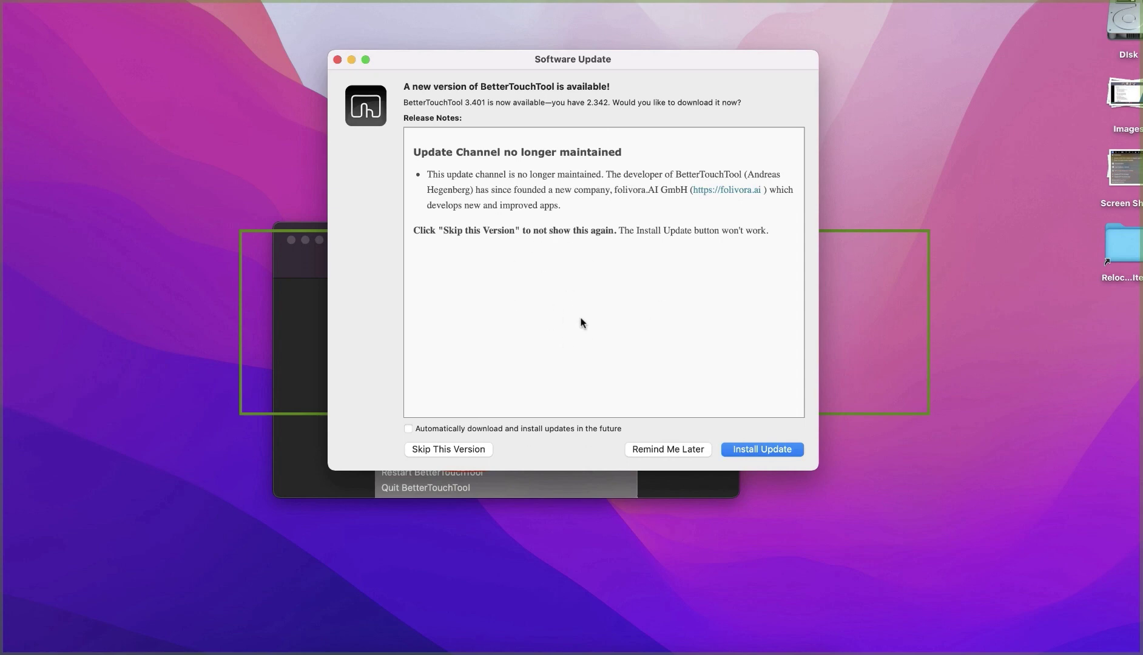
pyautogui.click(480, 452)
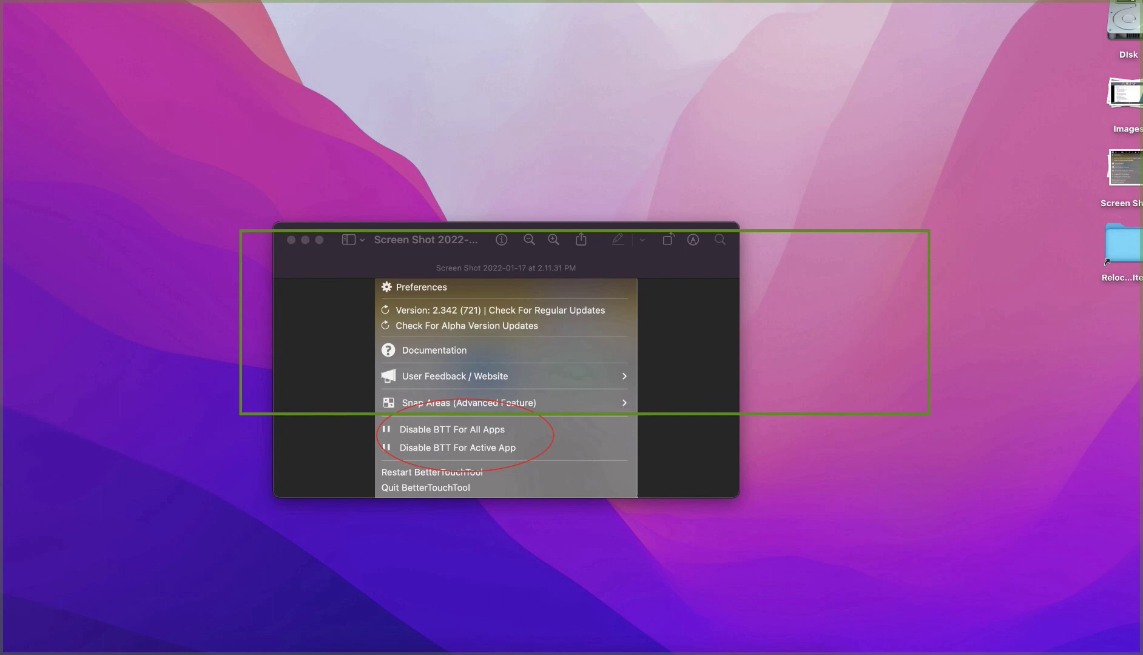
pyautogui.click(849, 1)
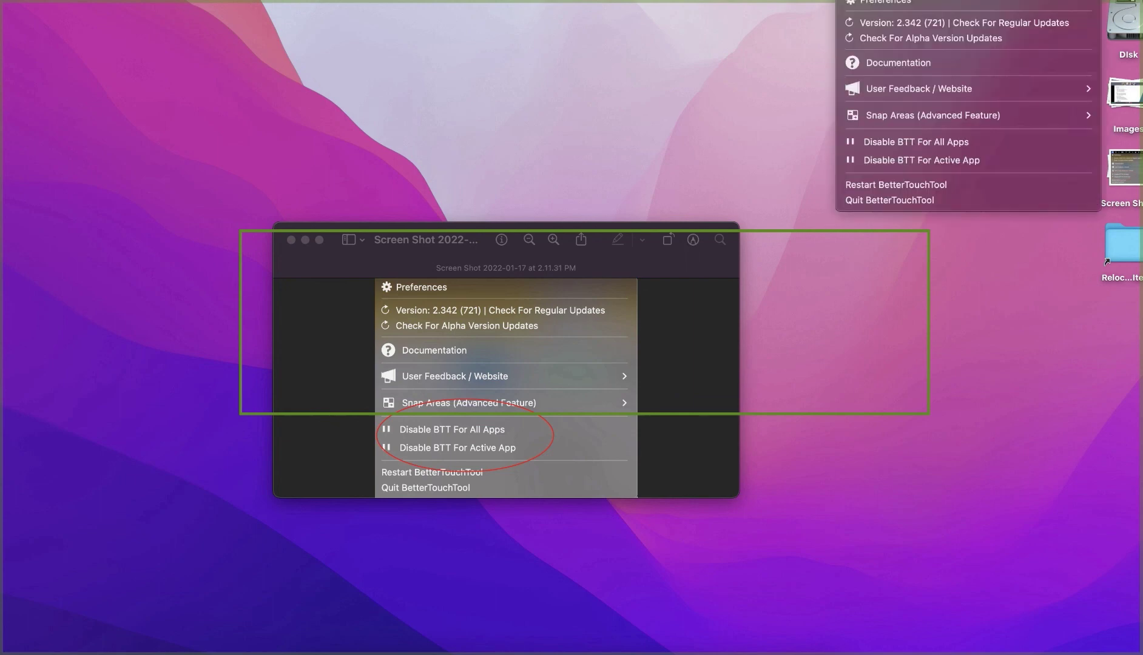
pyautogui.click(883, 143)
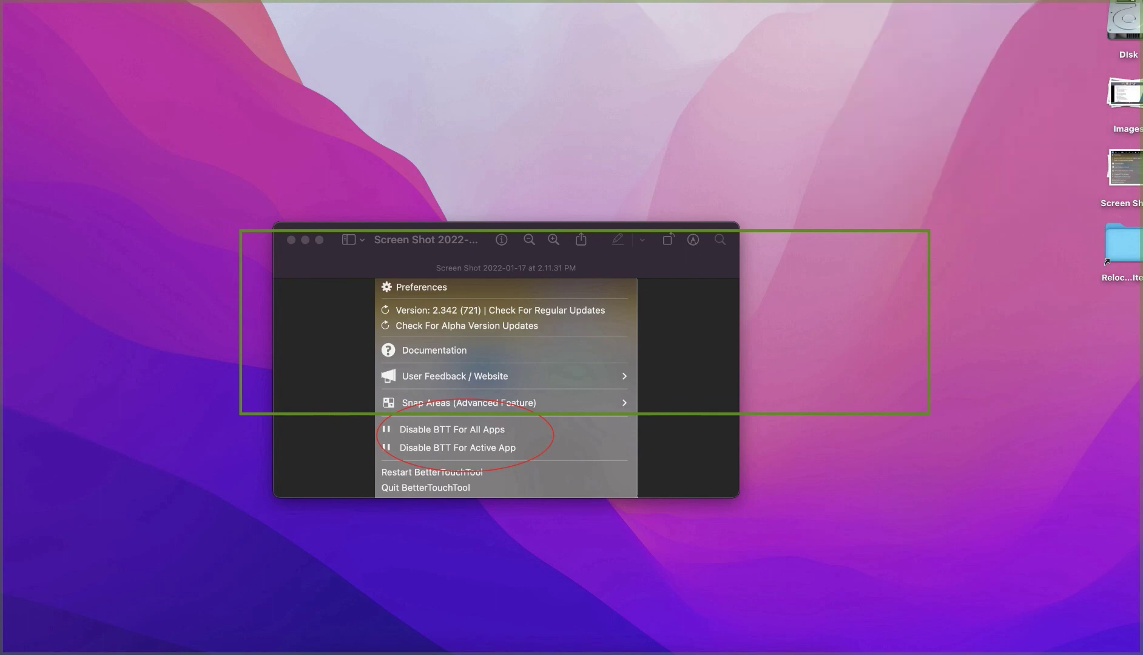
pyautogui.click(848, 1)
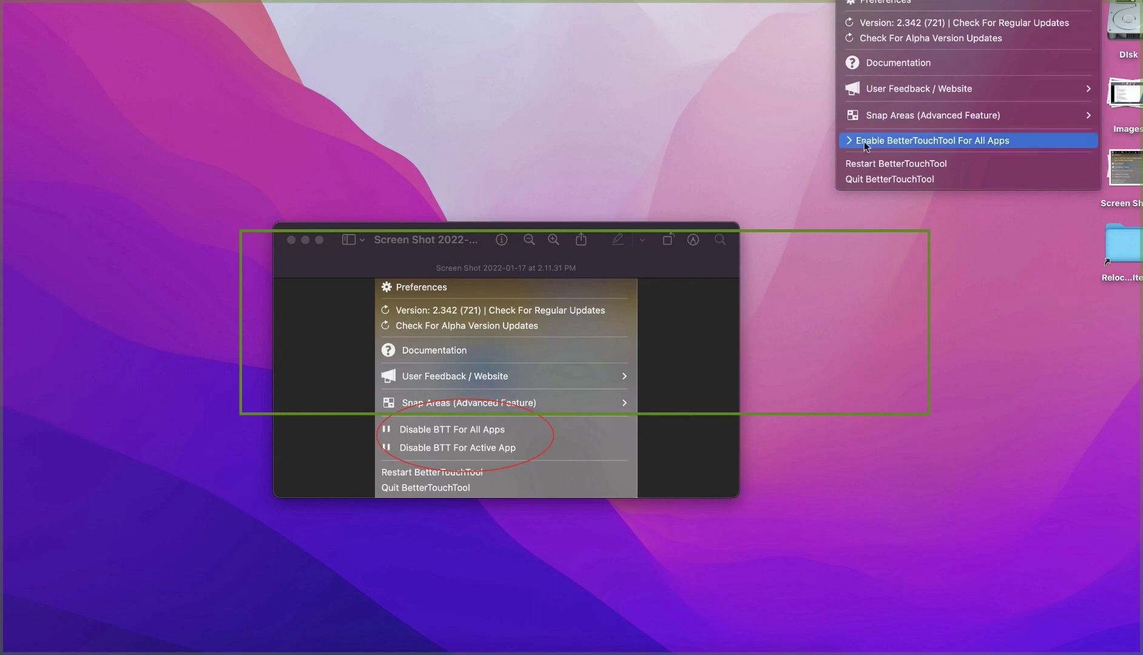
pyautogui.click(882, 141)
# Restart BetterTouchTool and open its documentation in the browser
pyautogui.click(848, 1)
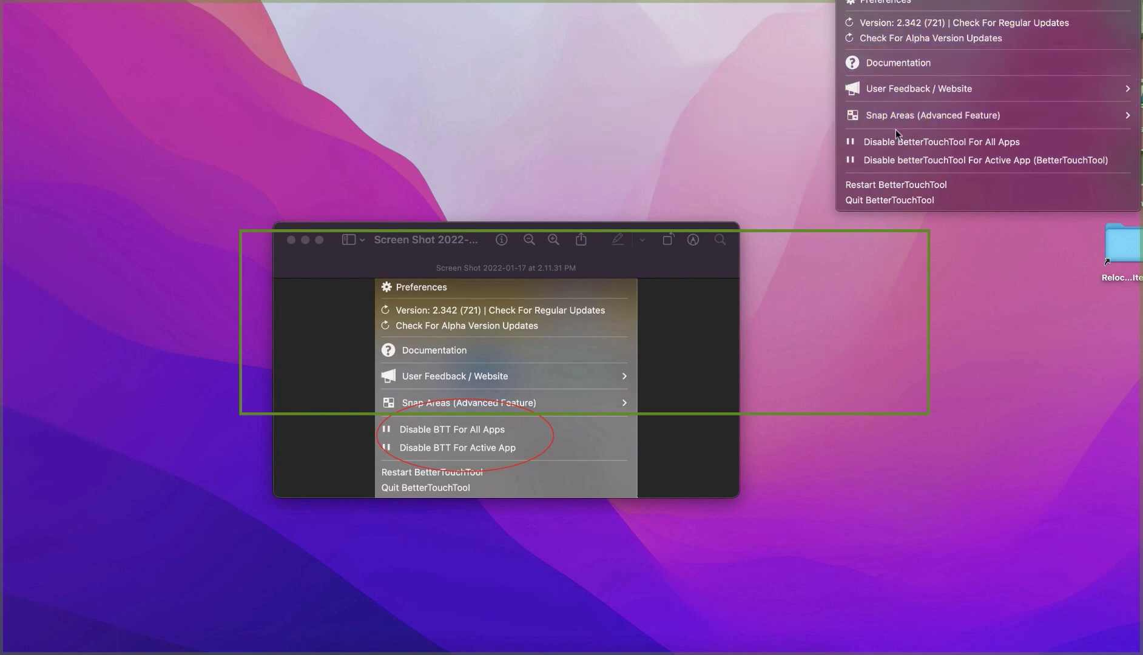
pyautogui.click(892, 184)
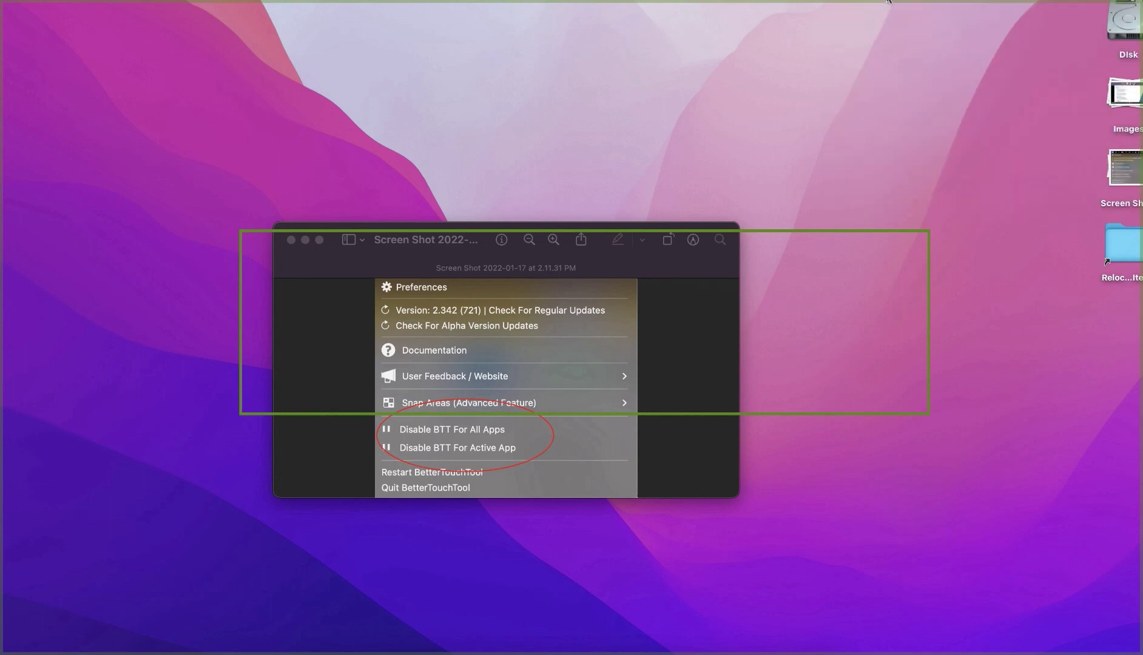
pyautogui.click(847, 0)
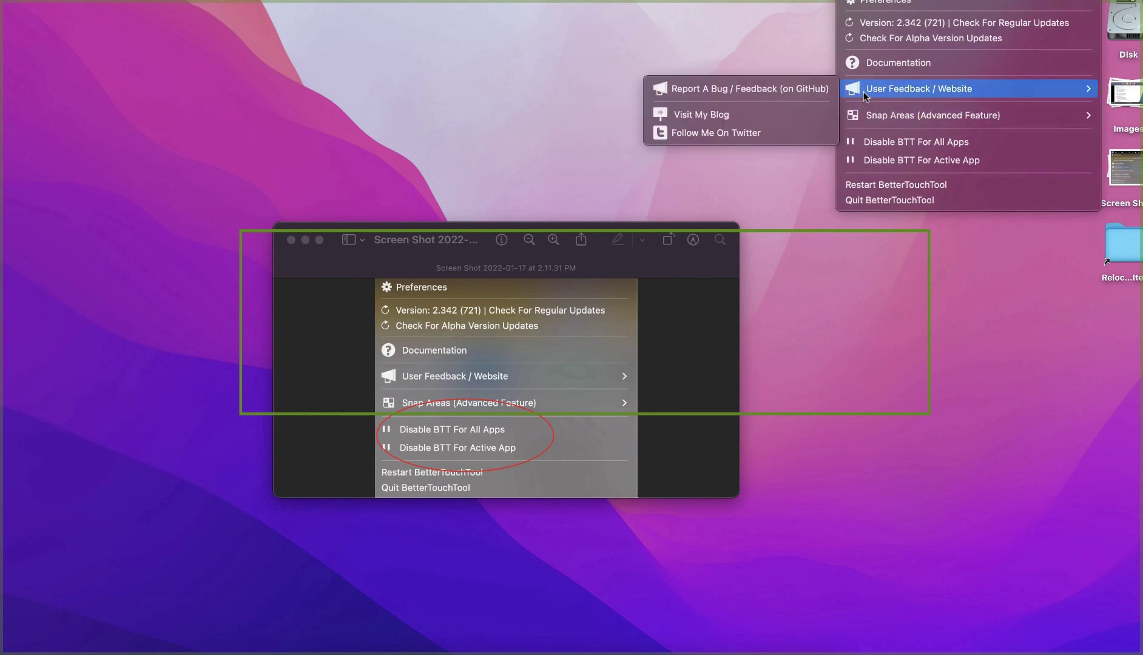
pyautogui.click(882, 63)
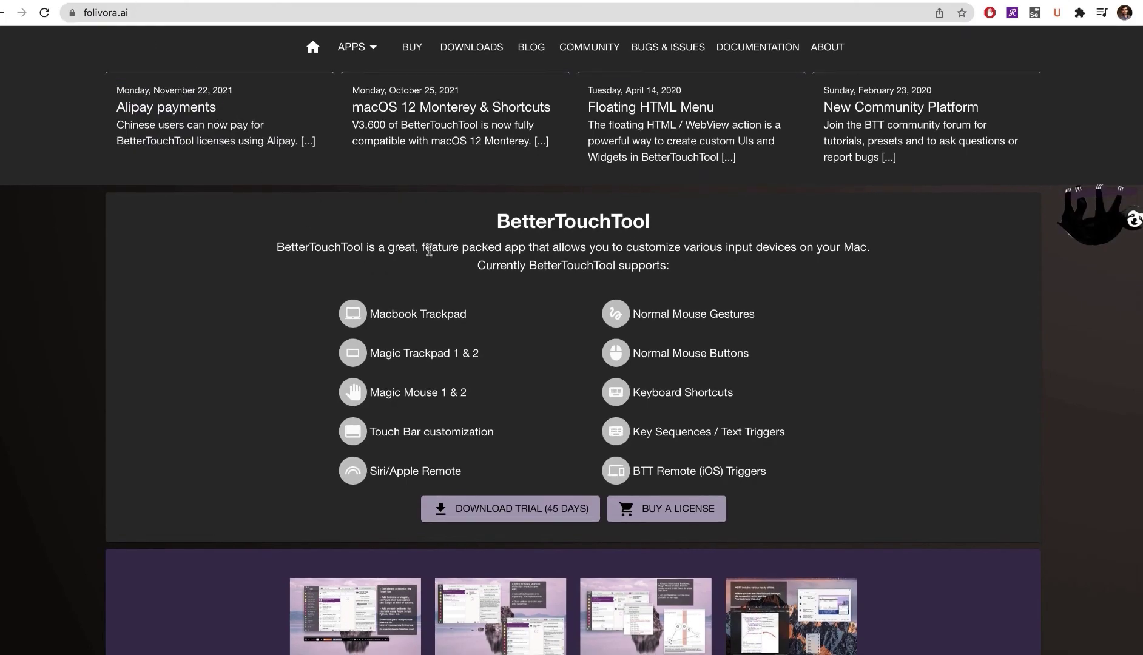
# Scroll down the folivora.ai page to the built-in tools list and the Touch Bar and Trackpad screenshots
pyautogui.moveTo(179, 64); pyautogui.dragTo(582, 372)
pyautogui.scroll(-5, 537, 366)
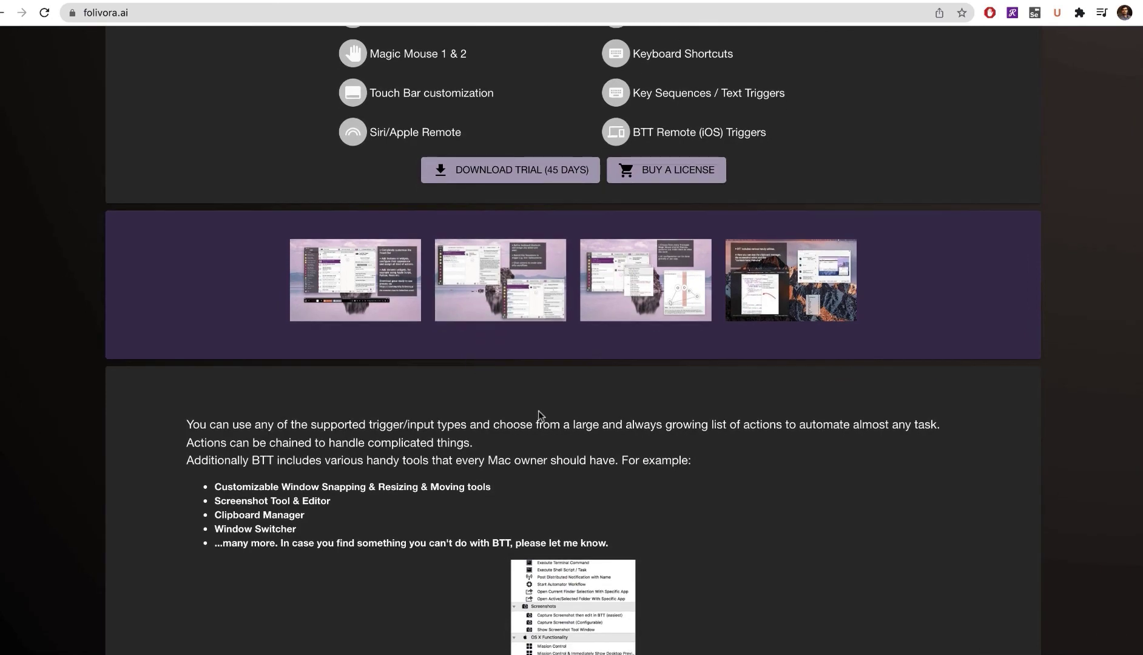
pyautogui.scroll(-6, 520, 302)
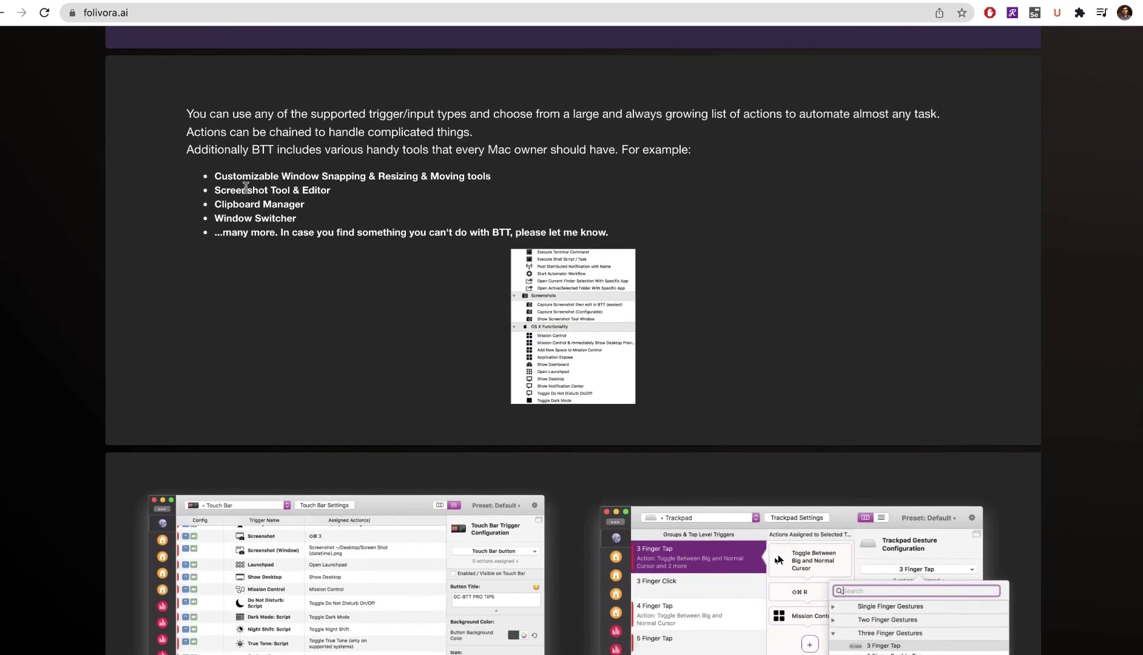
pyautogui.scroll(-3, 376, 273)
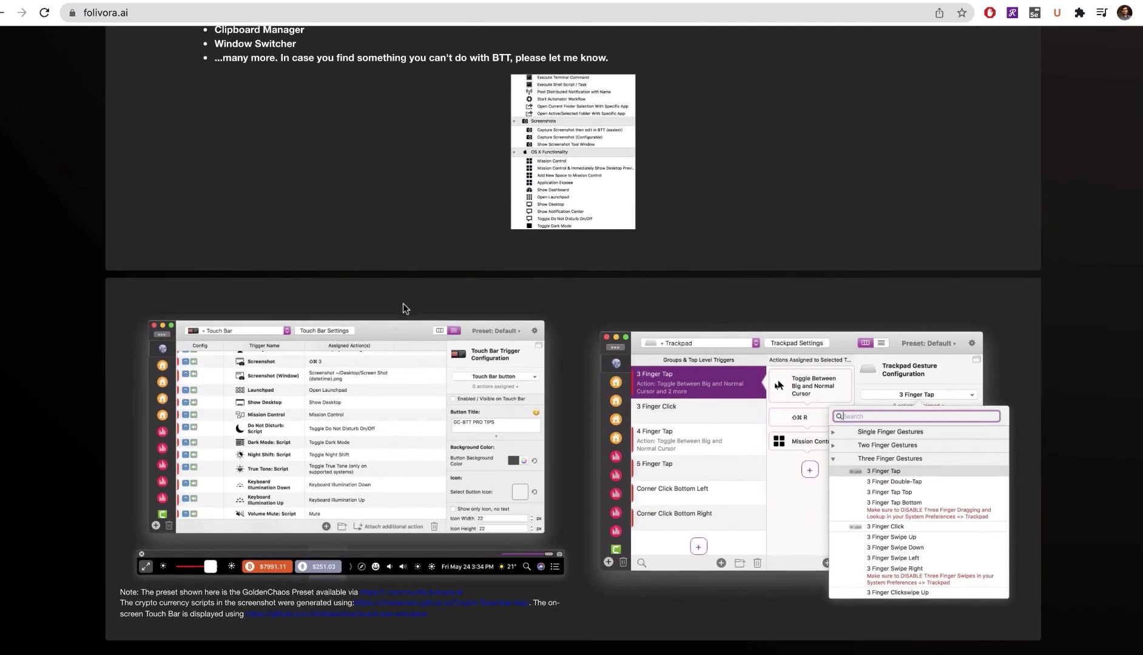